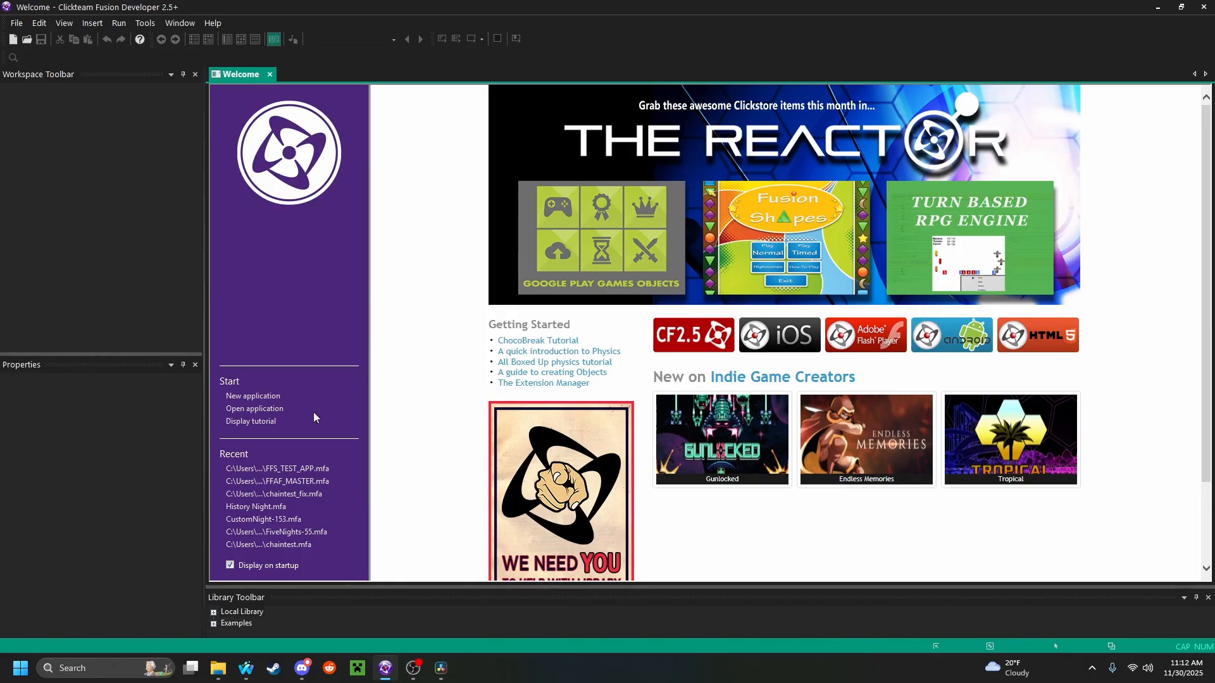
Create a new application and open Frame 1 for editing
left_click(272, 399)
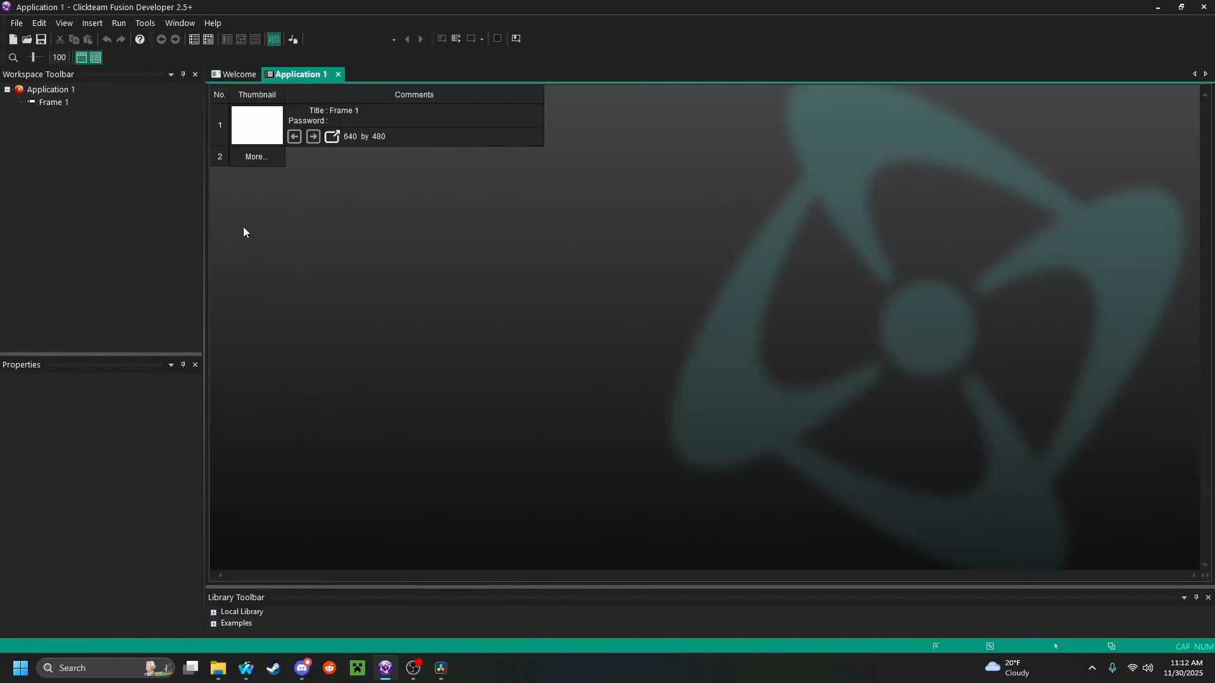
double_click(264, 126)
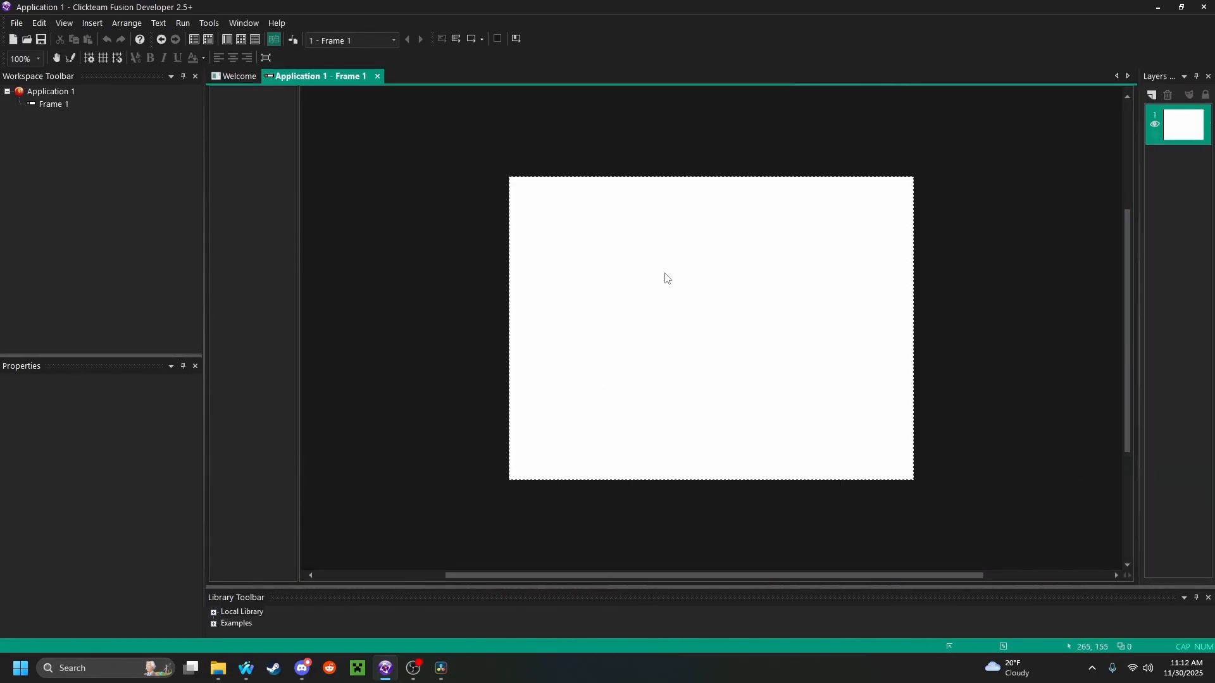
middle_click_drag(623, 311, 629, 285)
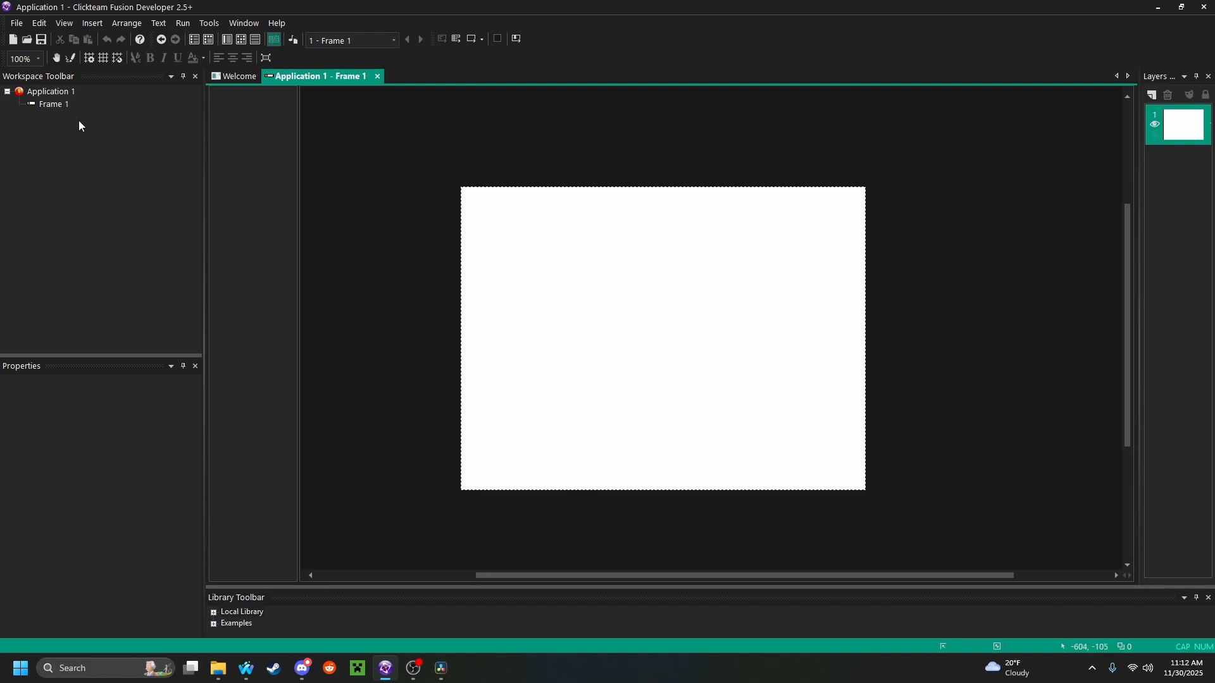
Configure the frame's grid with a width of 16 and a height of 16
left_click(89, 59)
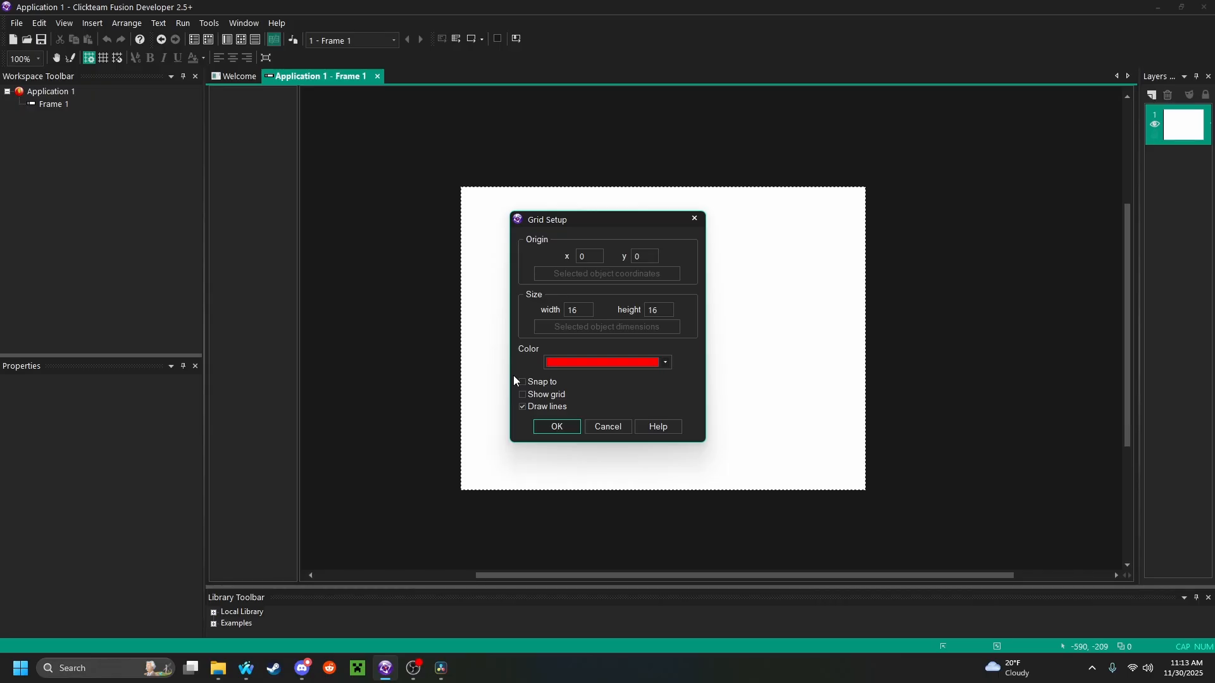
left_click_drag(582, 310, 543, 307)
left_click_drag(670, 310, 642, 310)
key("Tab")
left_click(555, 428)
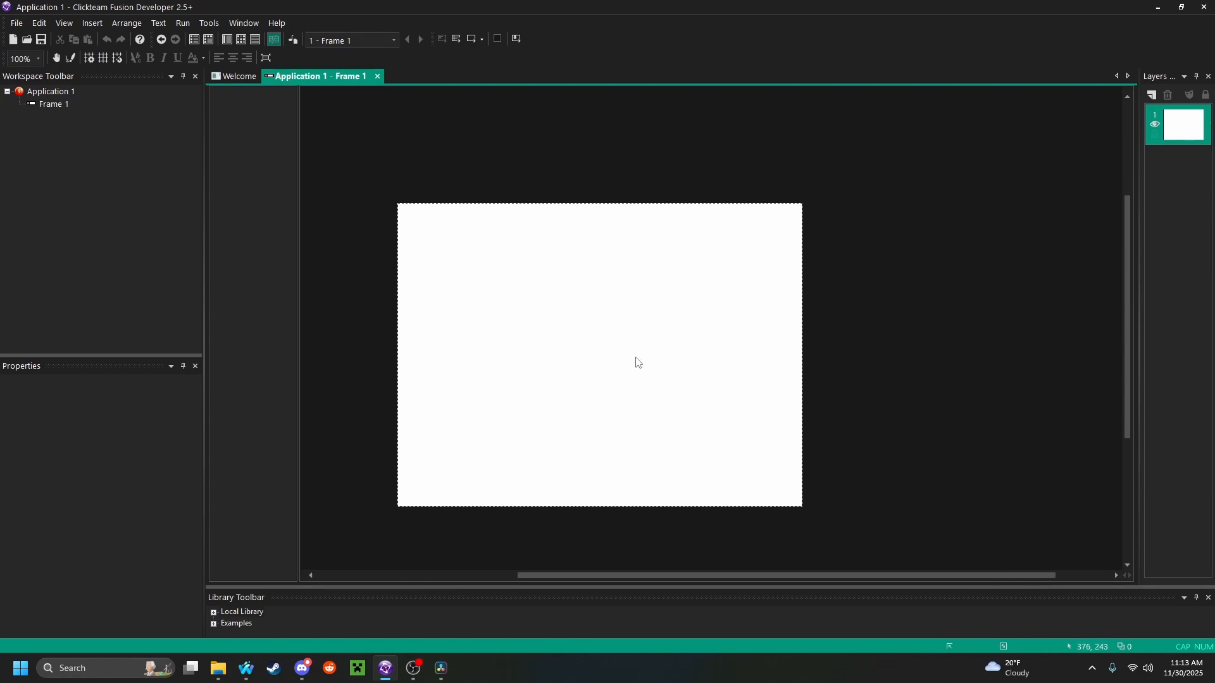
Show the grid over the frame and turn on snapping to it
left_click(102, 57)
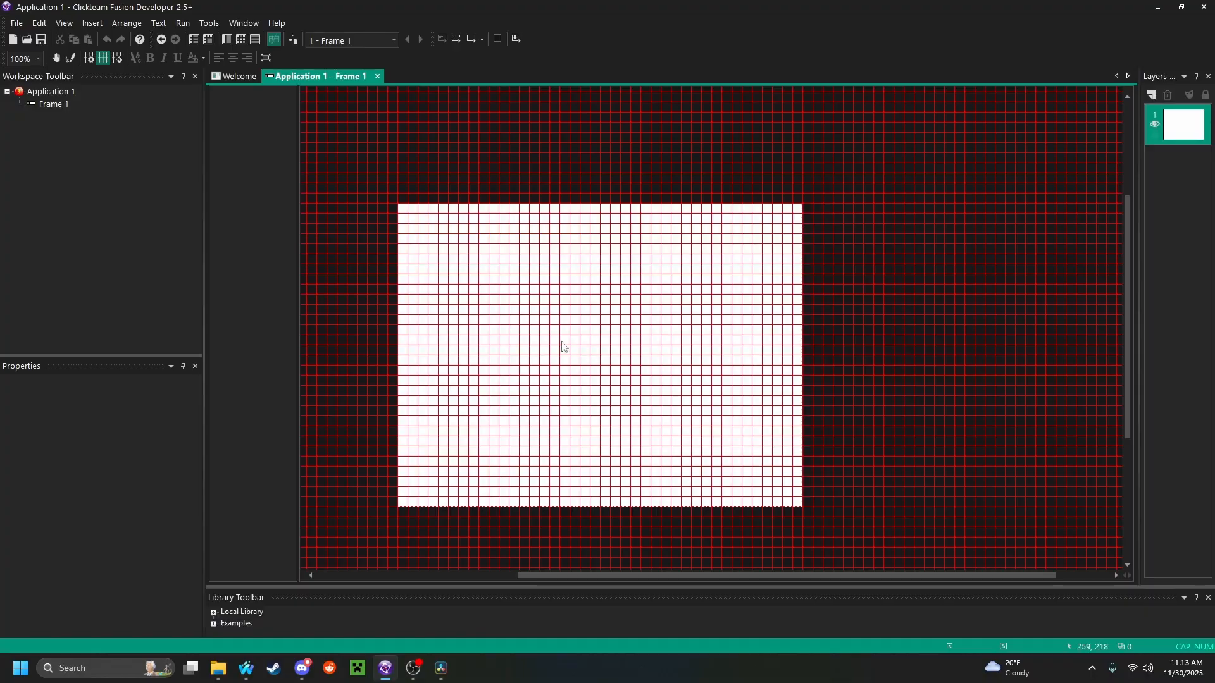
middle_click_drag(563, 347, 637, 385)
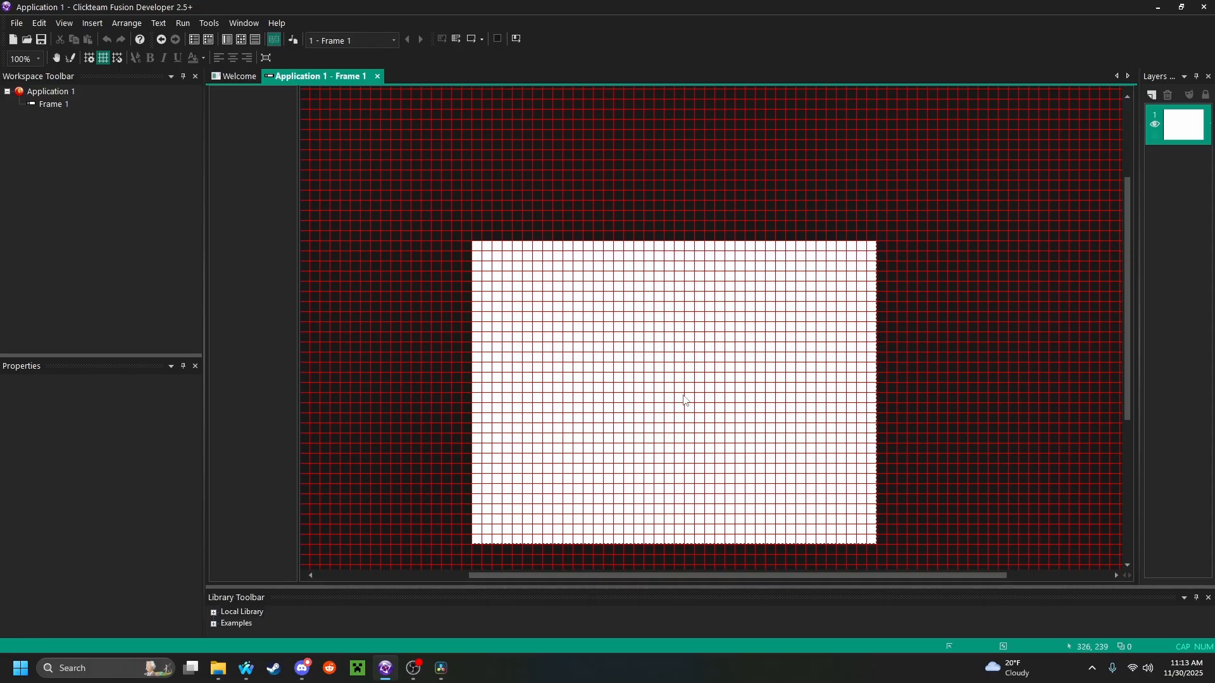
left_click(119, 60)
middle_click_drag(706, 470, 709, 439)
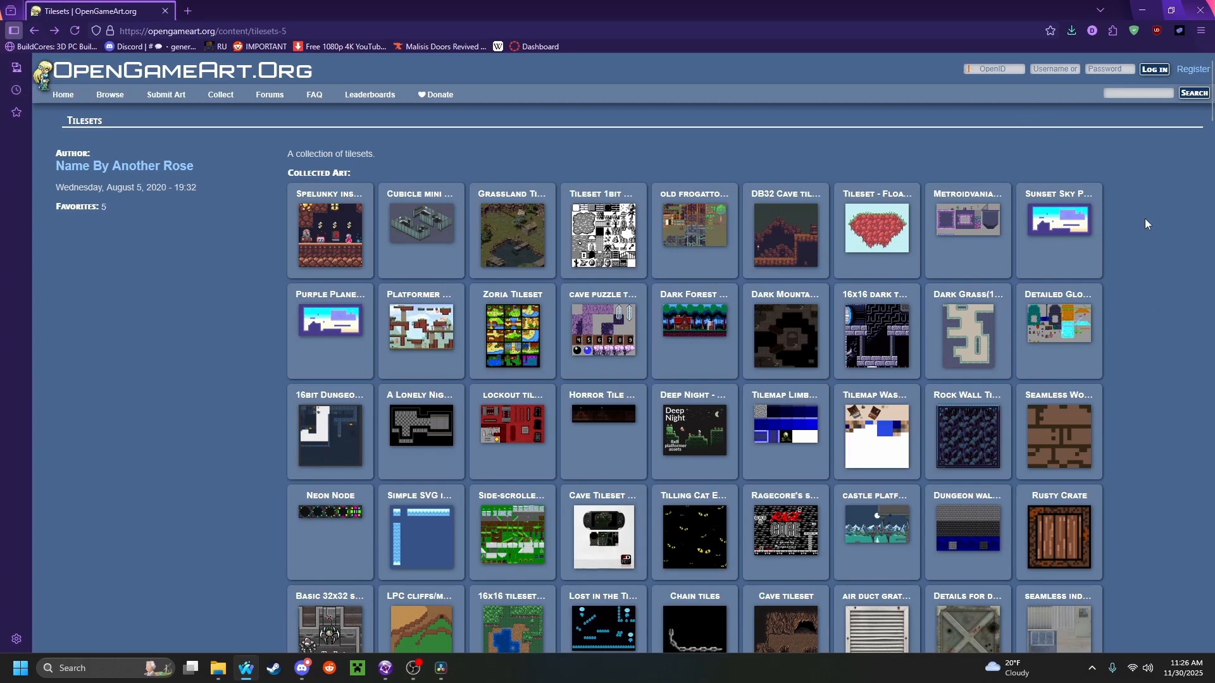
Switch to the web browser and look through the Tilesets collection on OpenGameArt.Org for usable tile art
scroll(1146, 223, "down", 9)
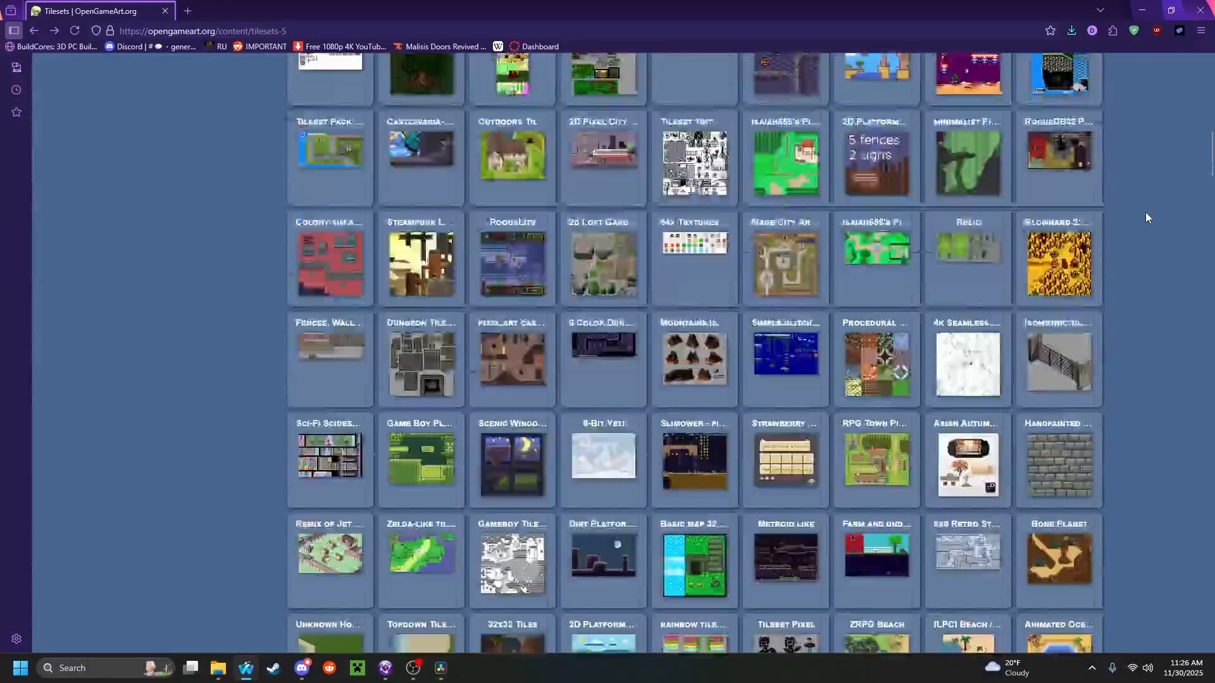
scroll(1146, 218, "down", 6)
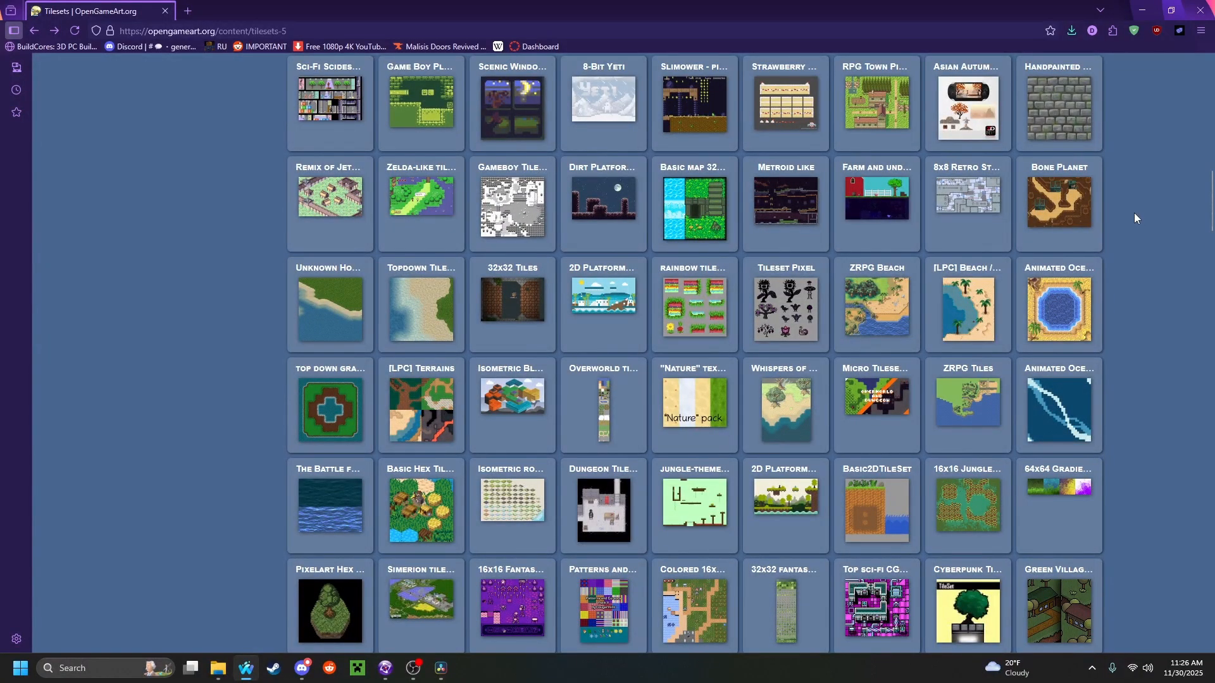
scroll(1163, 219, "down", 9)
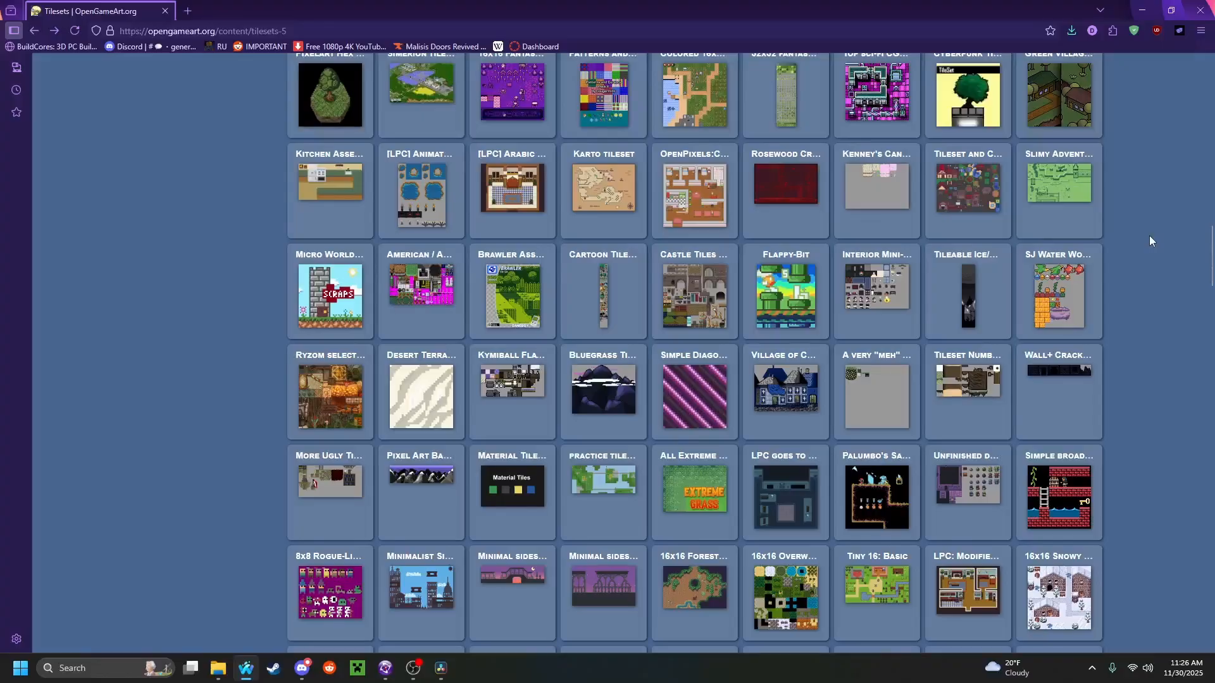
scroll(1149, 237, "down", 6)
scroll(1152, 247, "down", 6)
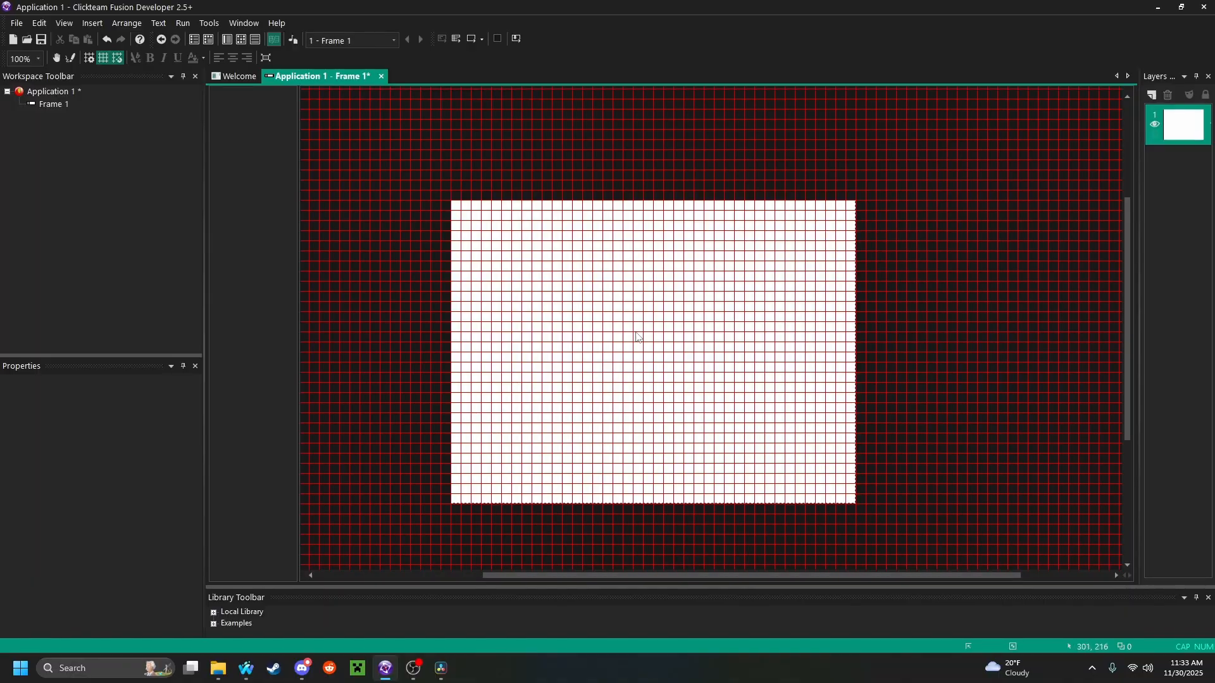
Back in Clickteam Fusion, insert an Active object and place it just above the frame's upper-left corner at 0, -32
right_click(624, 320)
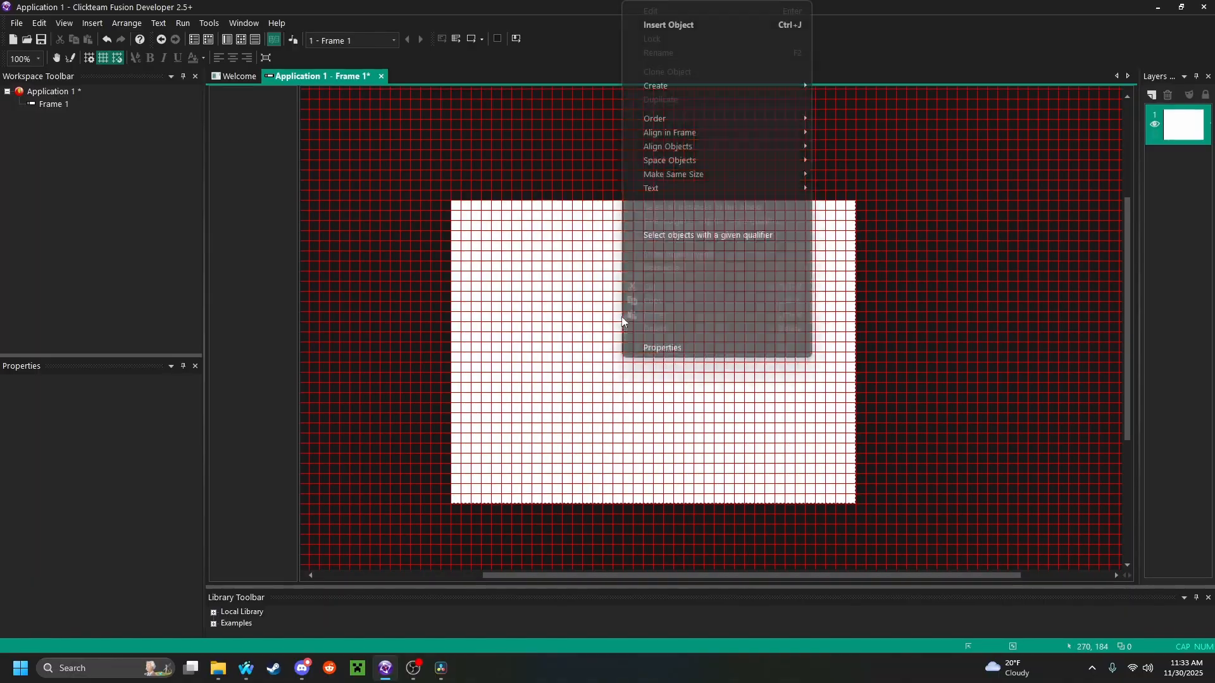
left_click(671, 24)
left_click(237, 113)
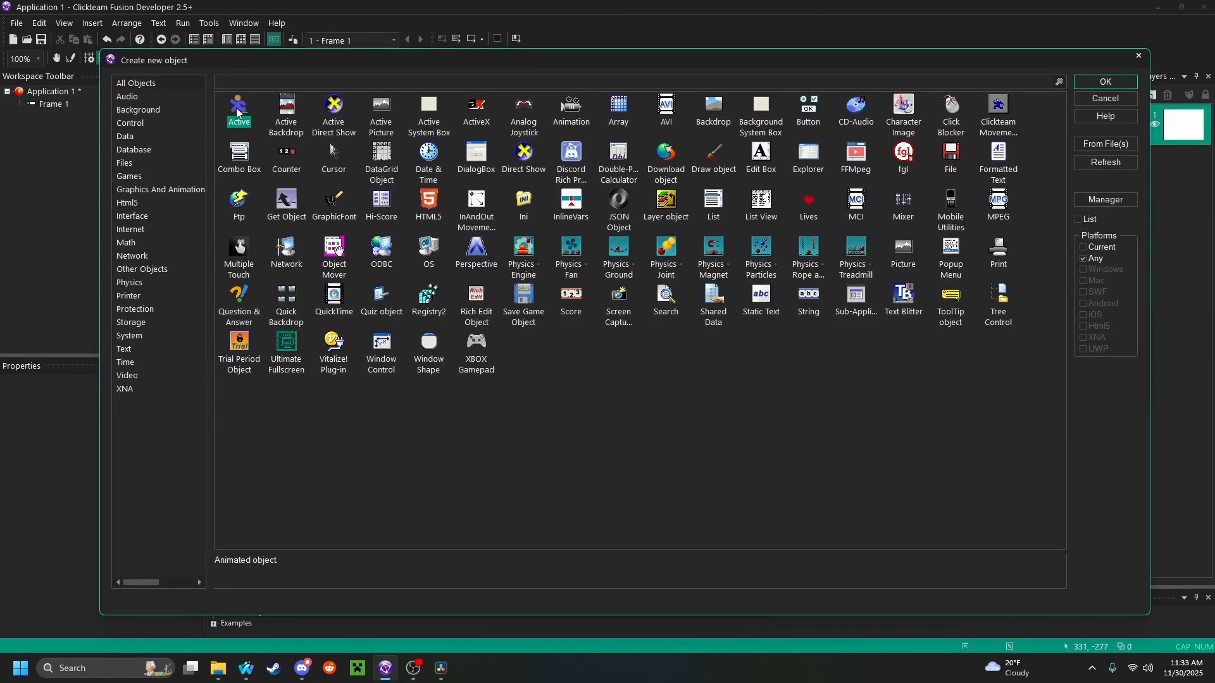
left_click(1105, 82)
left_click(486, 256)
left_click_drag(486, 256, 464, 195)
Rename the Active object as Tileset and open it for image editing
right_click(465, 190)
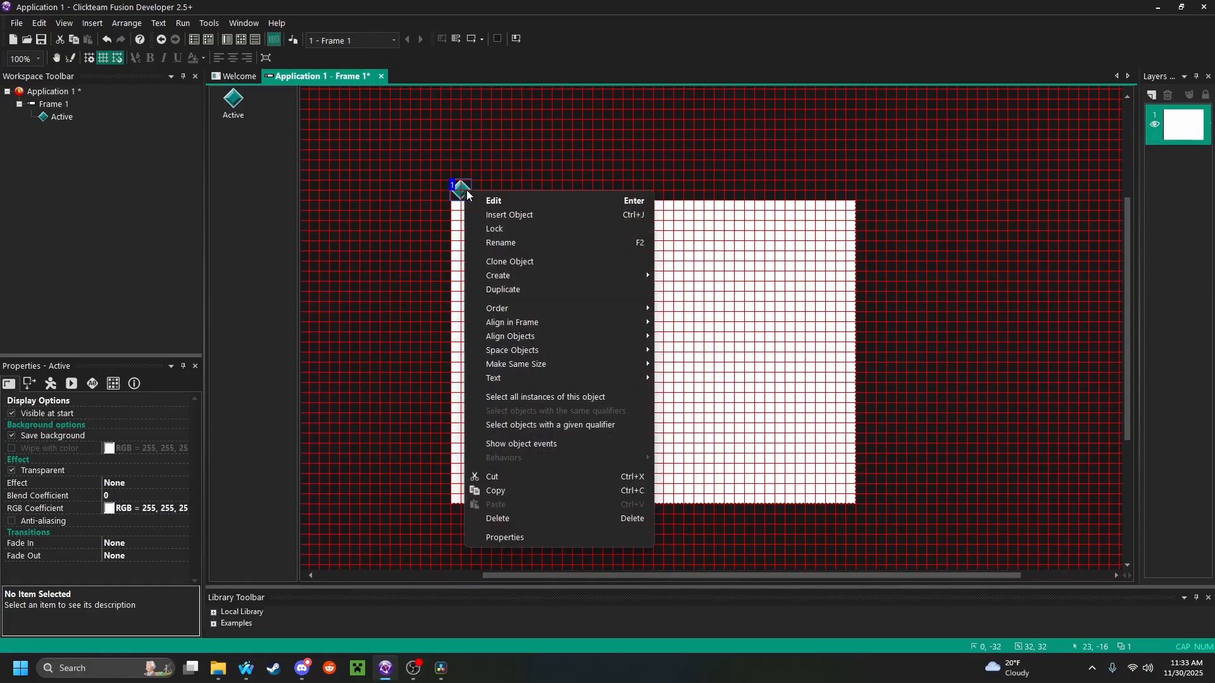
left_click(504, 243)
type("Tileset")
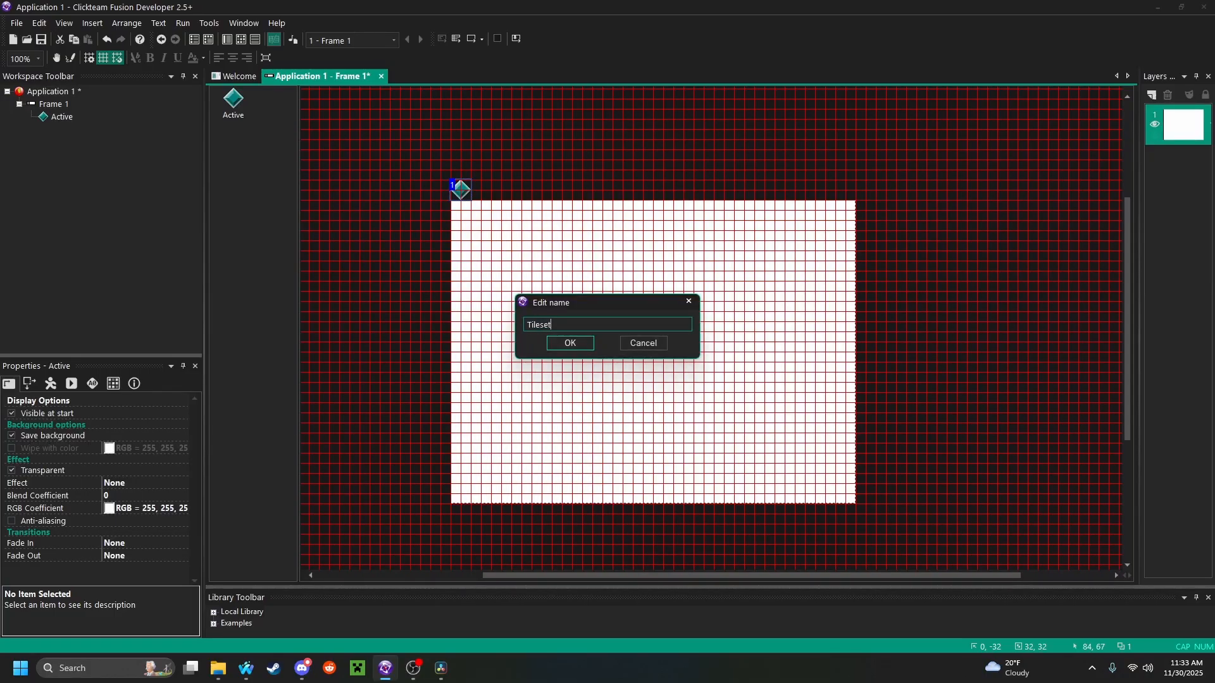
key("Return")
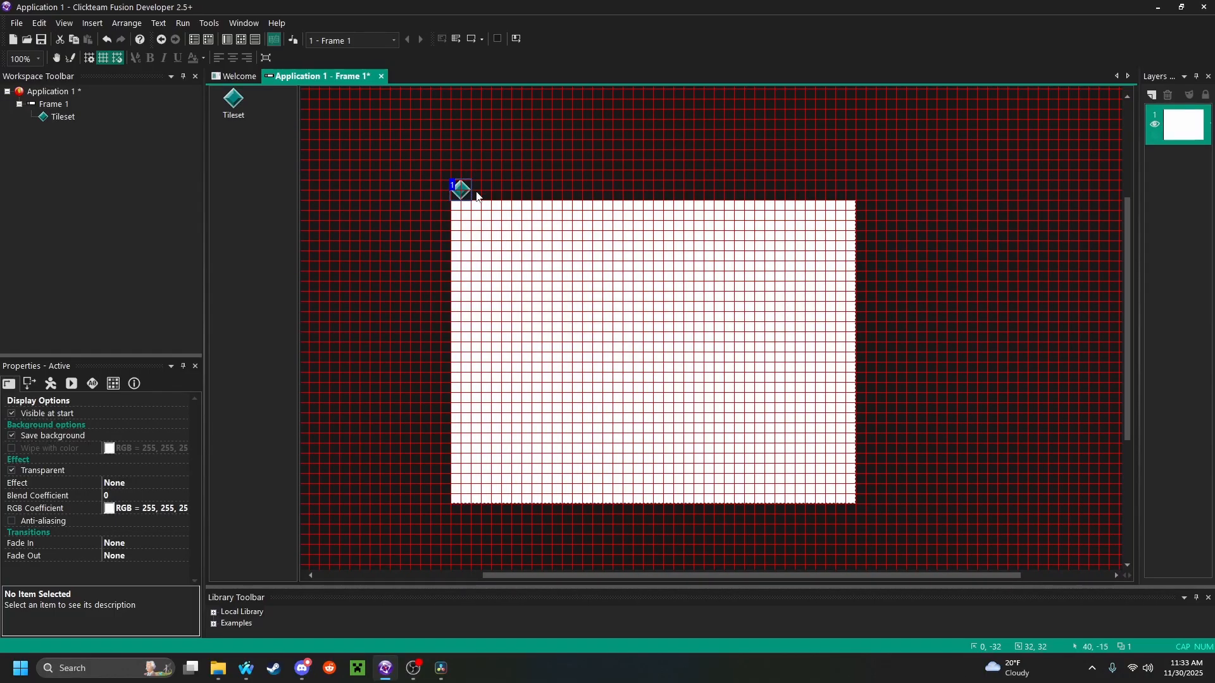
double_click(458, 192)
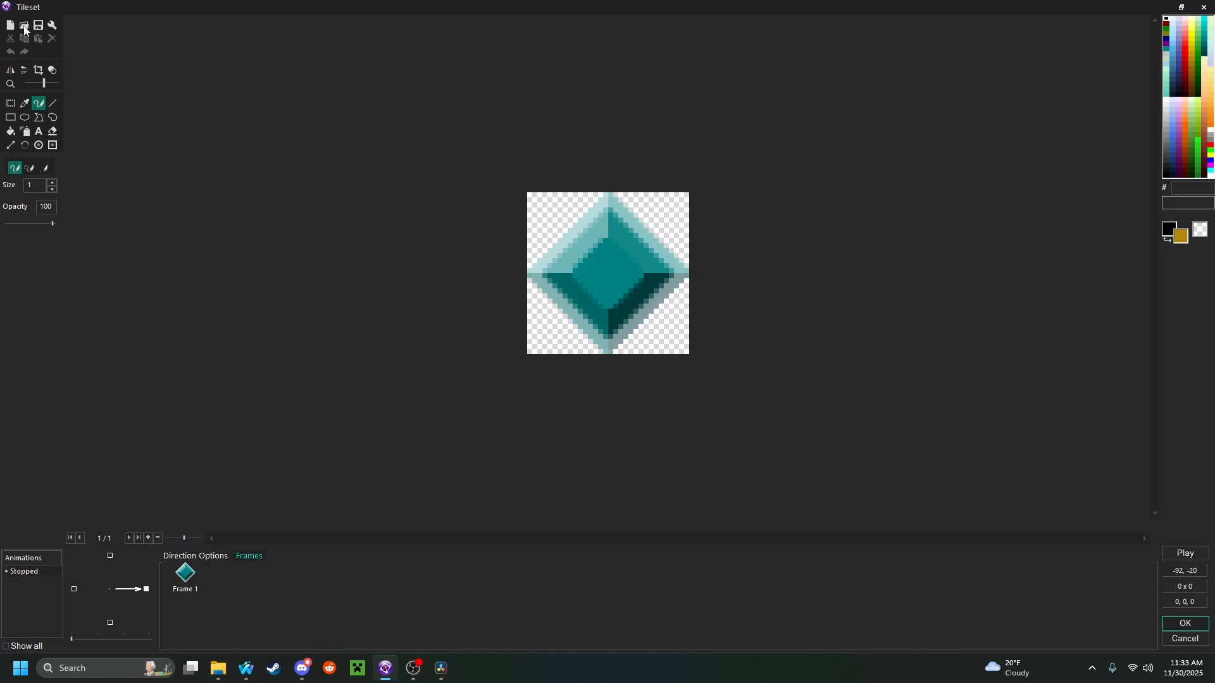
Import Dungeon_Tileset.png as one whole image into the Tileset object and inspect it
left_click(25, 26)
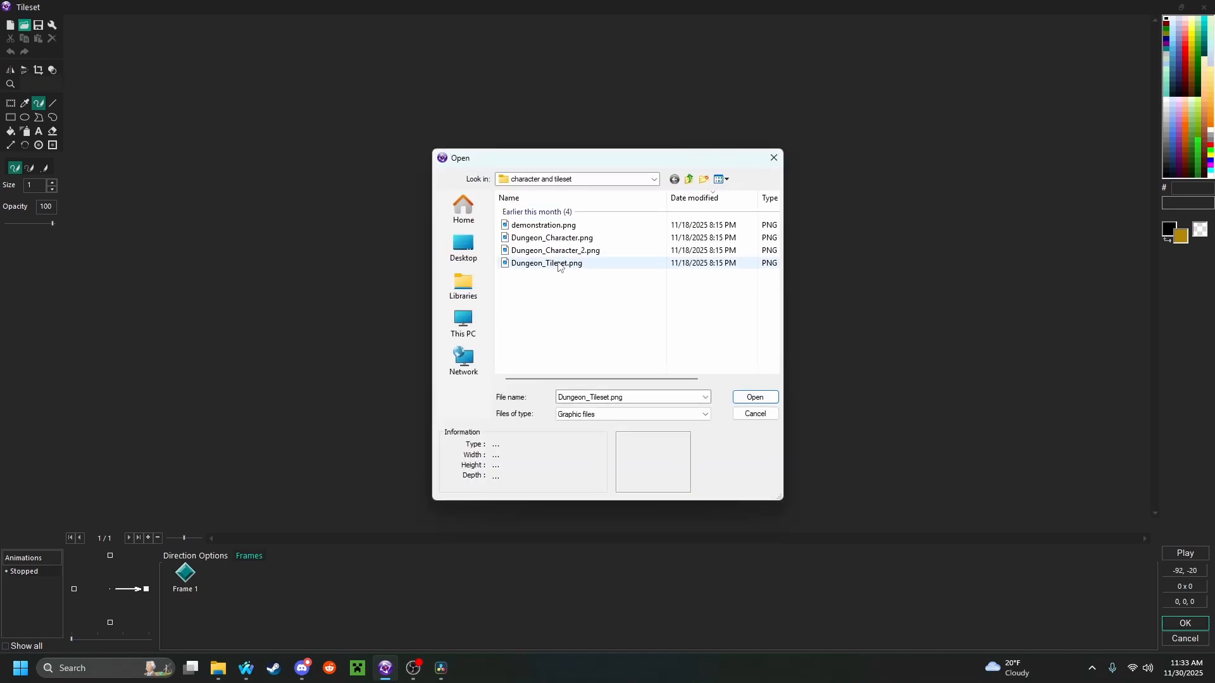
left_click(559, 265)
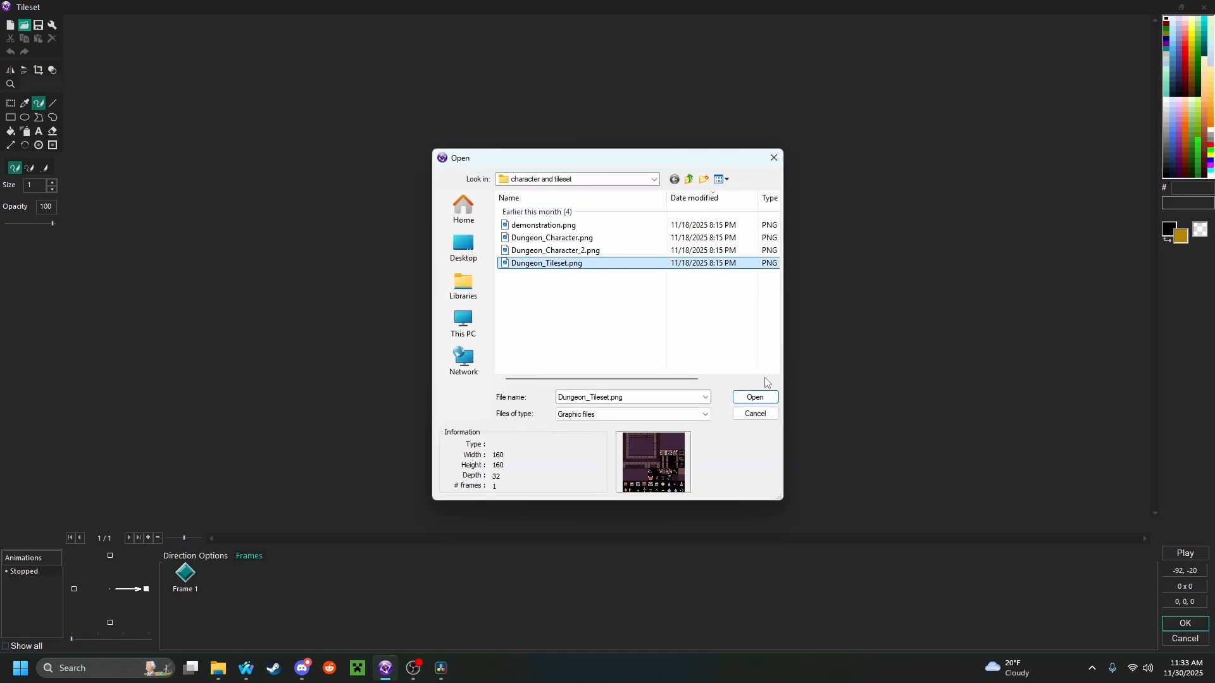
left_click(754, 398)
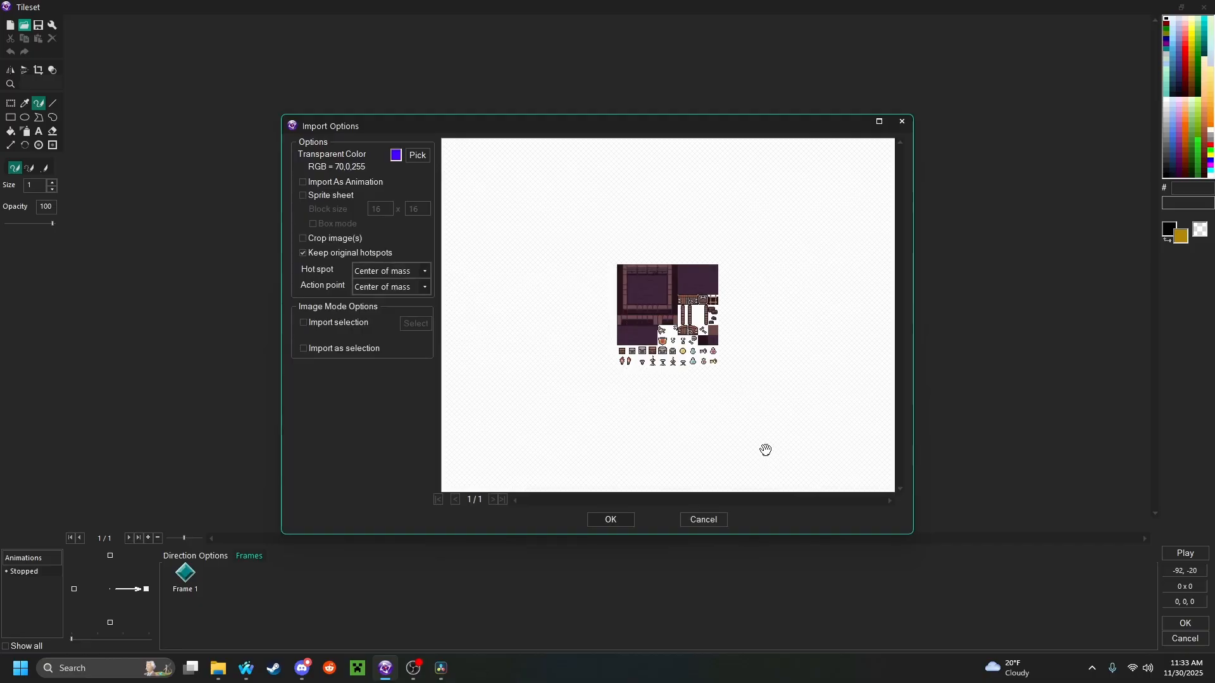
scroll(734, 336, "up", 3)
scroll(740, 335, "down", 2)
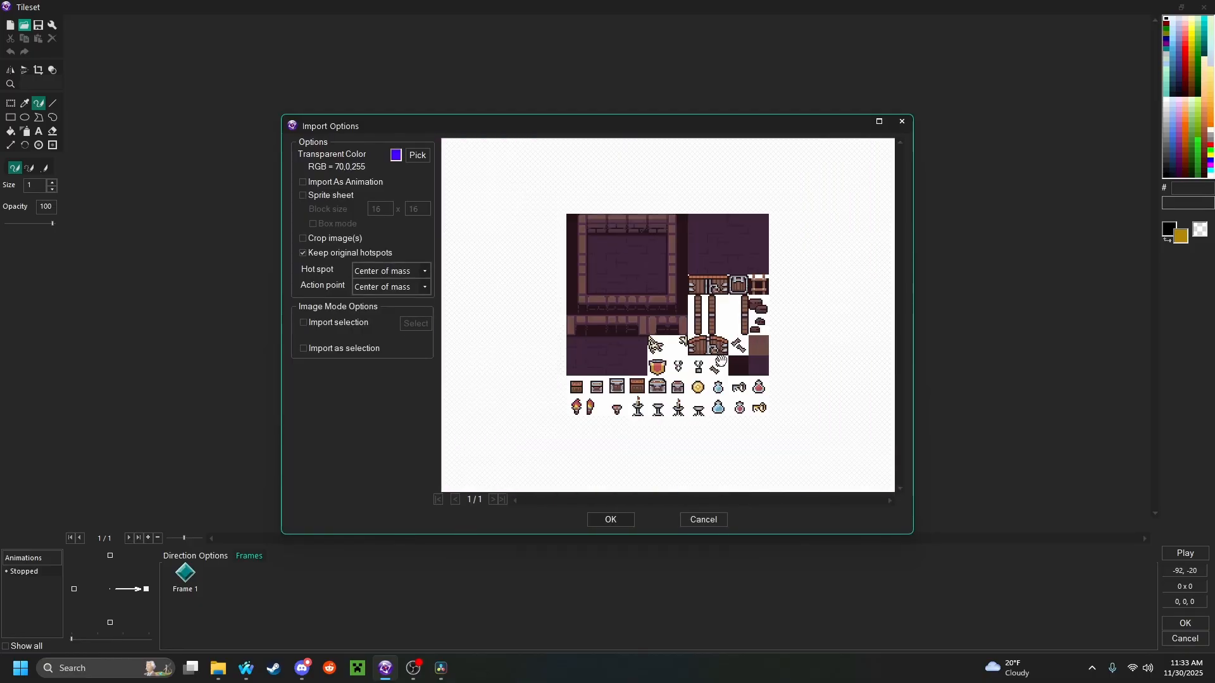
left_click(621, 523)
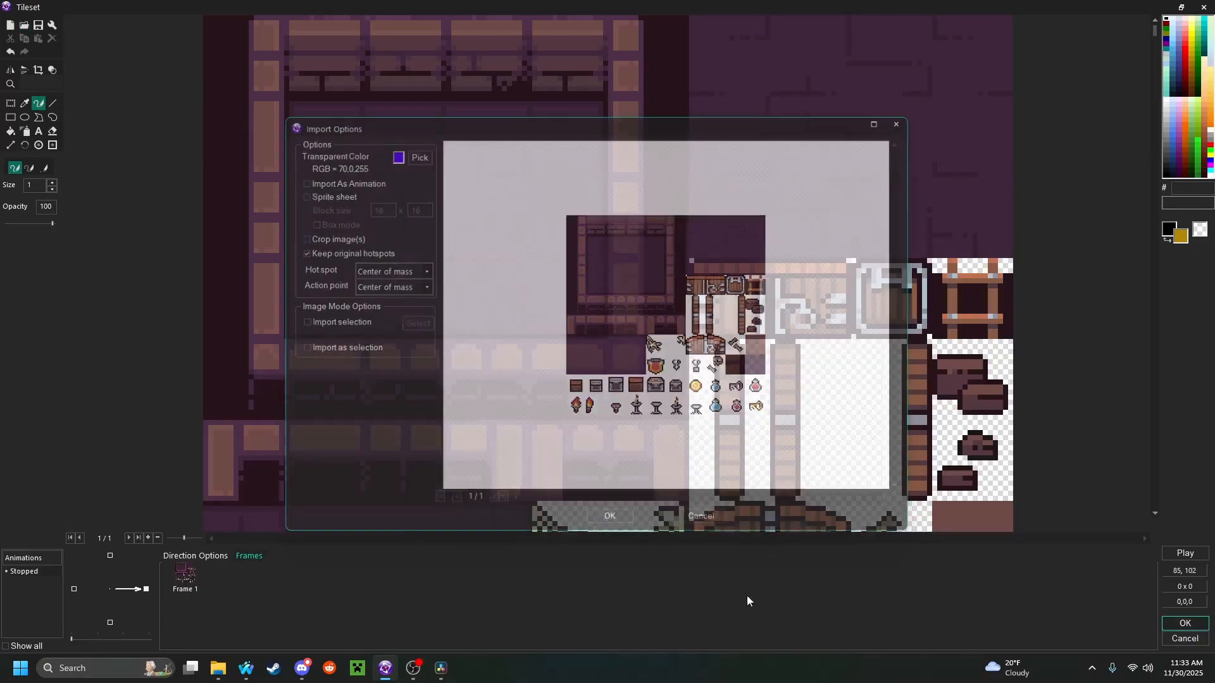
scroll(719, 331, "down", 3)
scroll(666, 315, "up", 3)
scroll(665, 312, "down", 3)
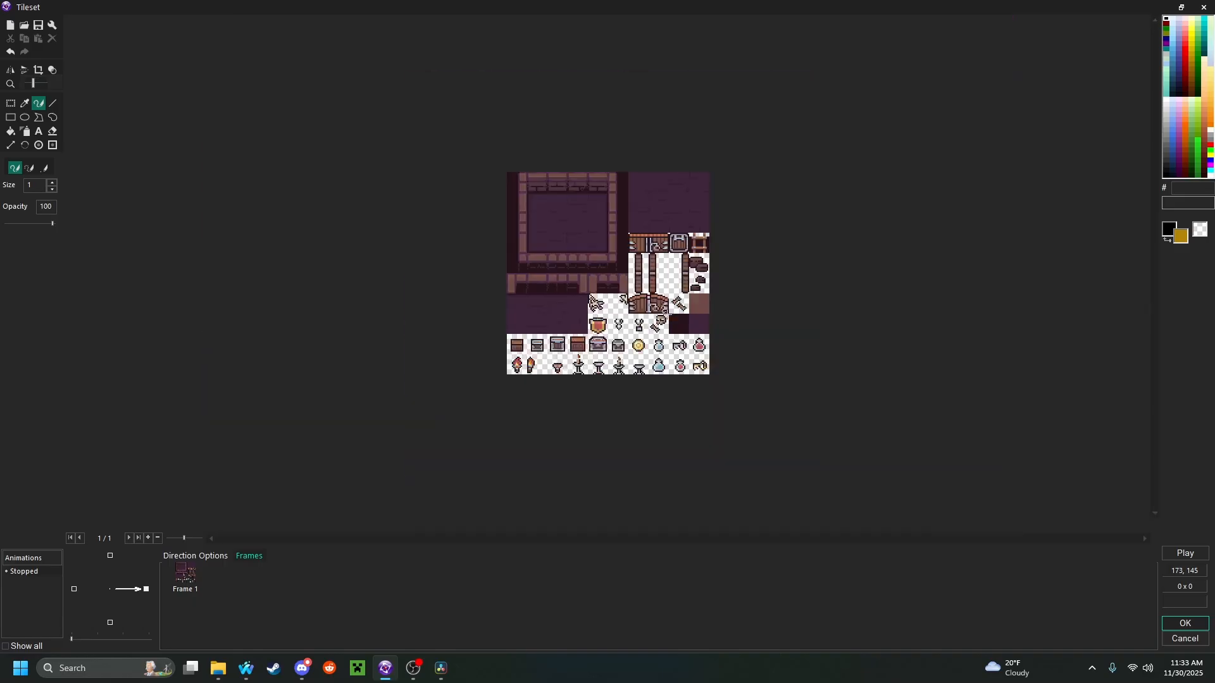
scroll(696, 304, "up", 1)
scroll(699, 303, "down", 1)
Import Dungeon_Tileset.png again as a sprite sheet with 16 x 16 blocks and without keeping original hotspots
left_click(24, 26)
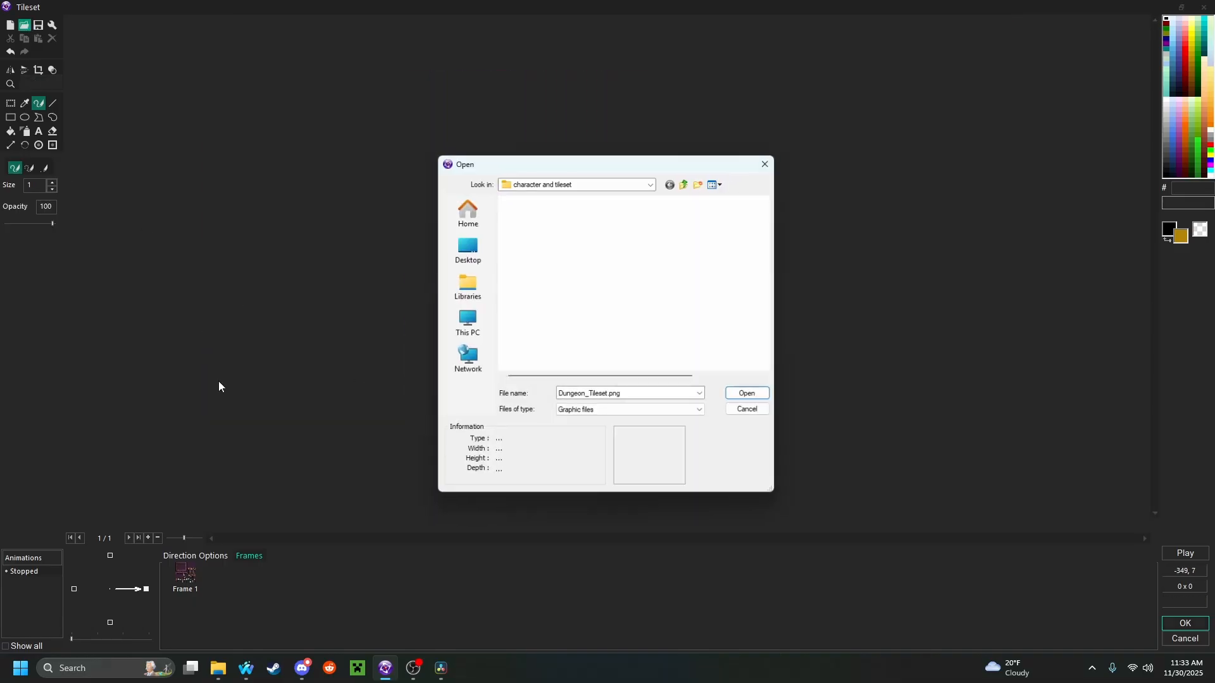
left_click(548, 264)
left_click(756, 397)
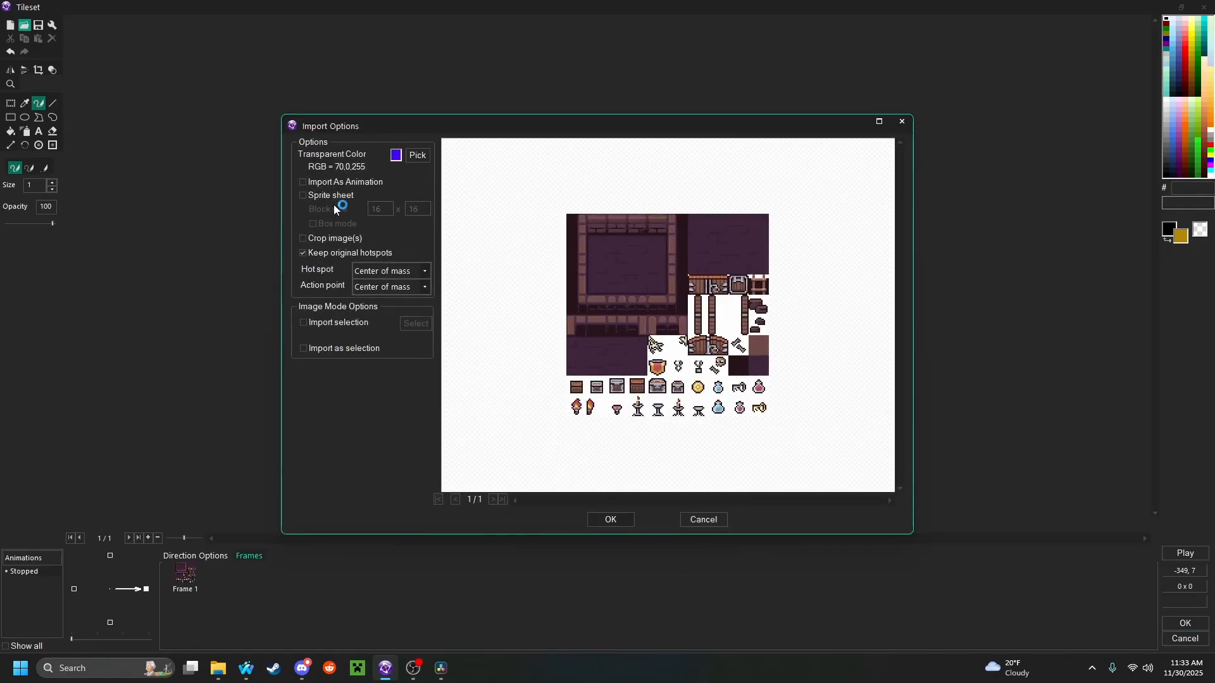
left_click(317, 253)
left_click(332, 197)
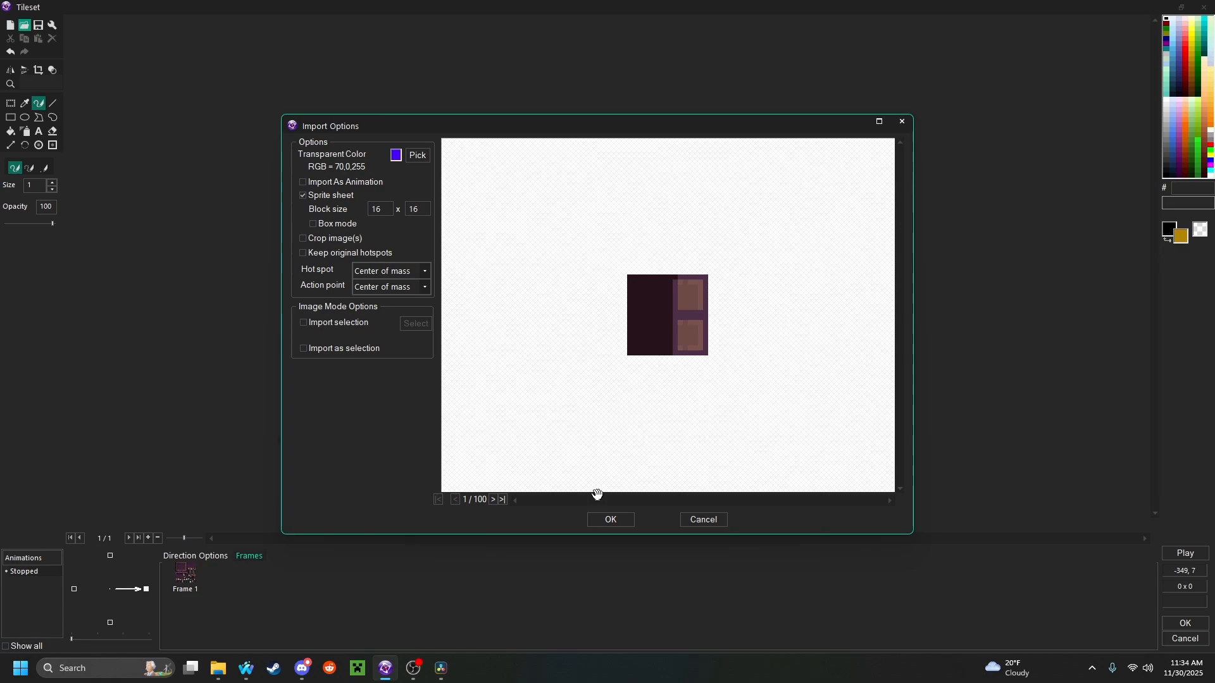
scroll(672, 333, "up", 1)
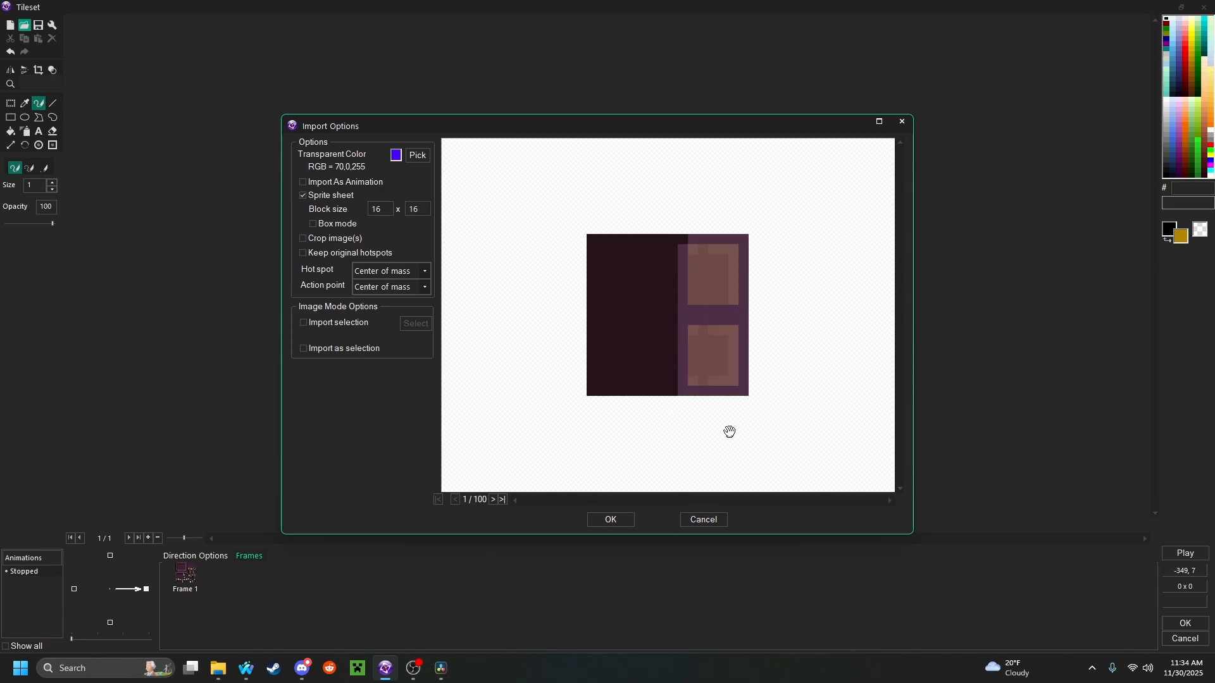
left_click(625, 524)
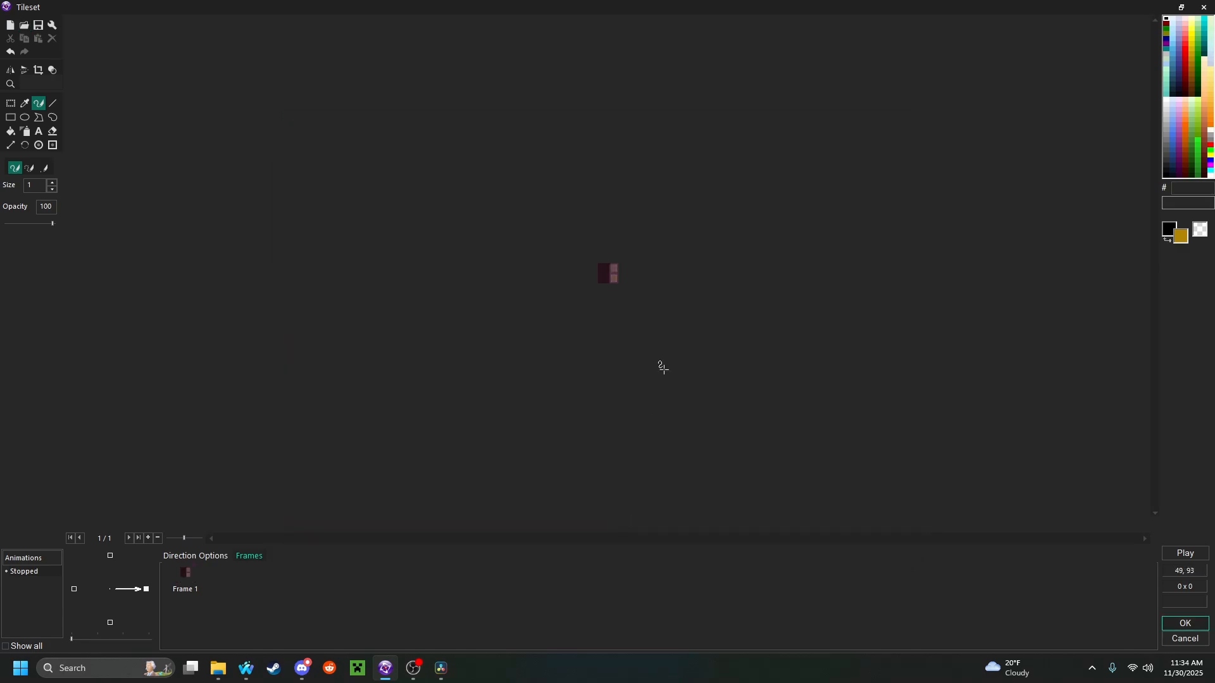
scroll(696, 296, "up", 4)
scroll(696, 296, "down", 1)
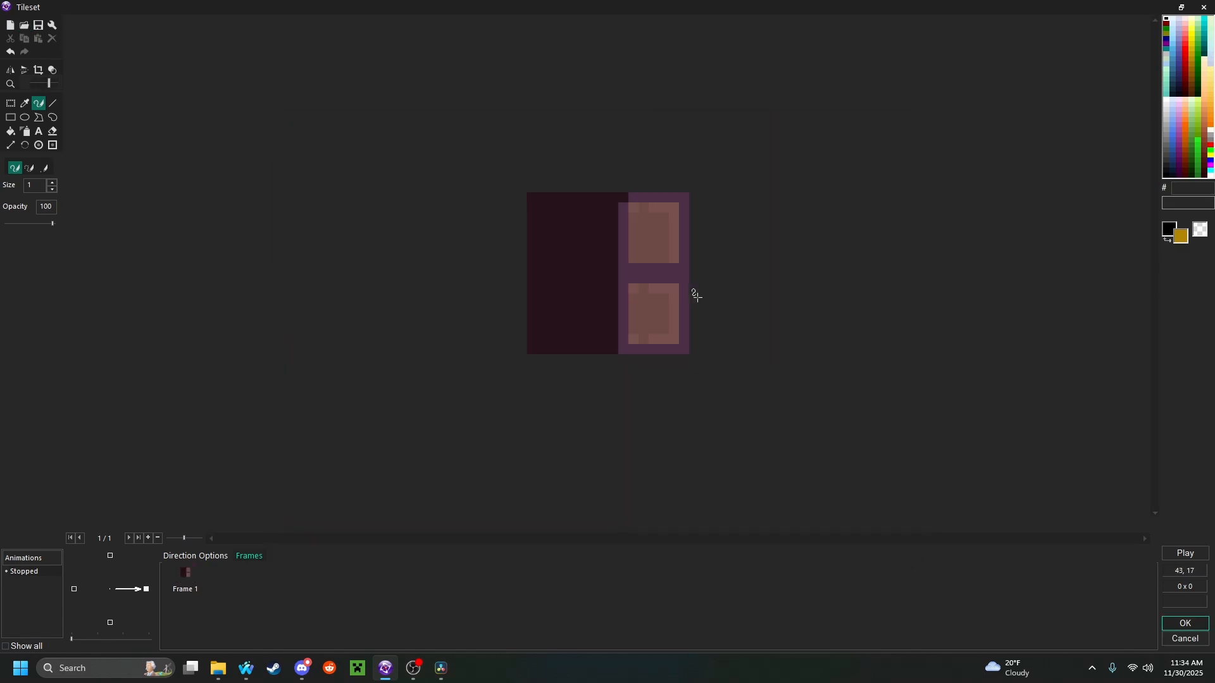
Import Dungeon_Tileset.png as an animation from a 16 x 16 sprite sheet, replacing the current animation with frames 1 to 100
left_click(189, 588)
left_click(24, 27)
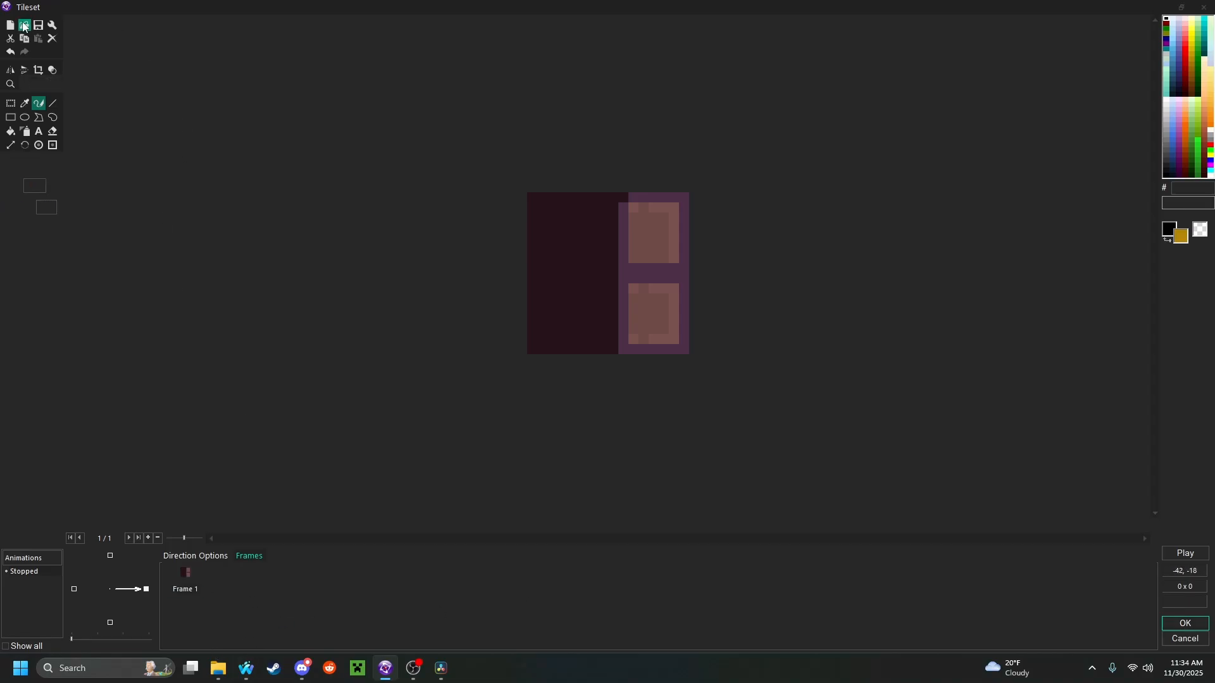
left_click(544, 264)
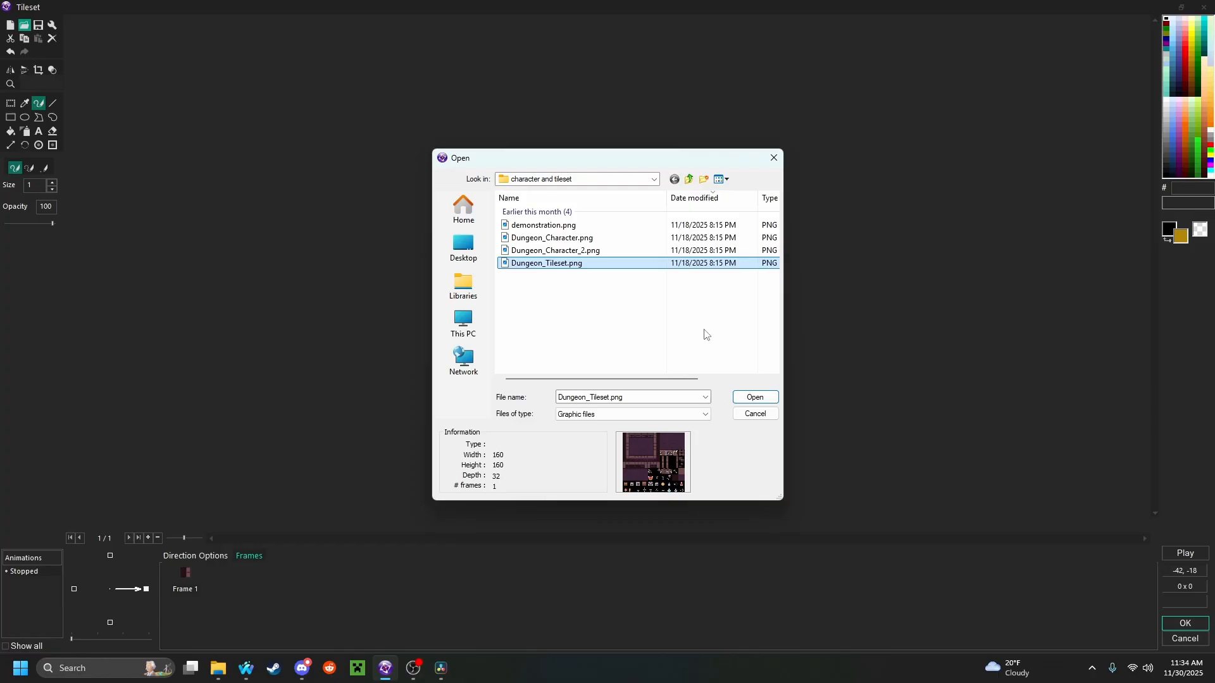
left_click(756, 397)
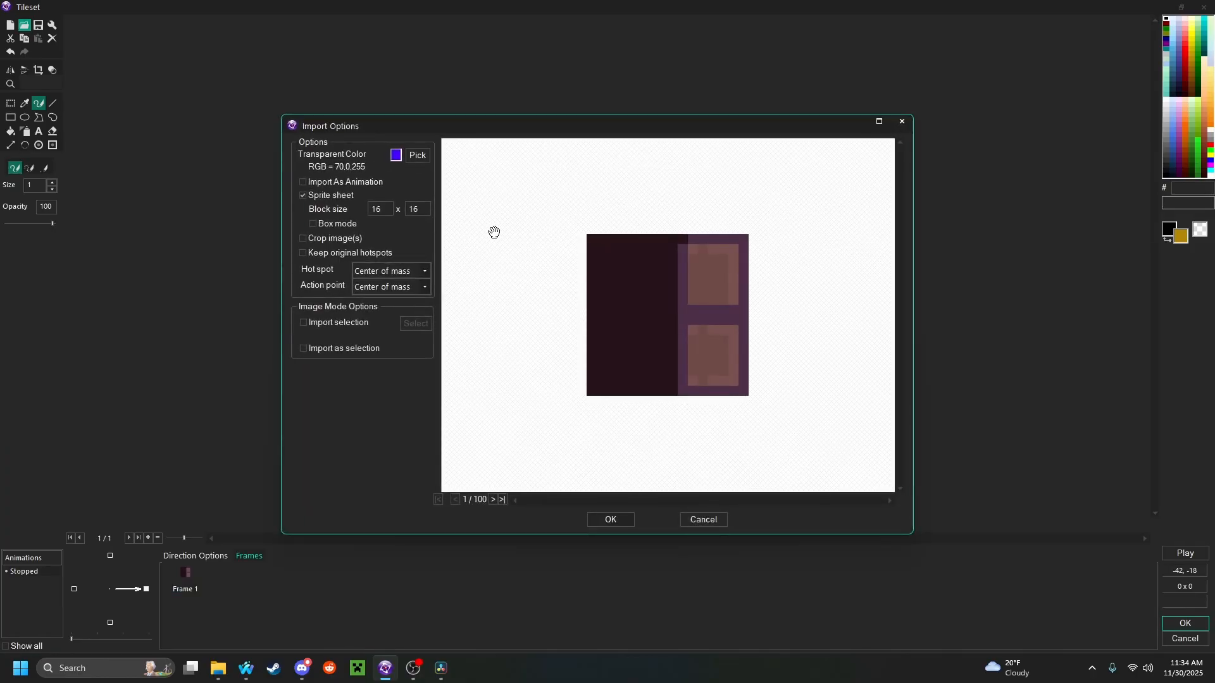
left_click(354, 182)
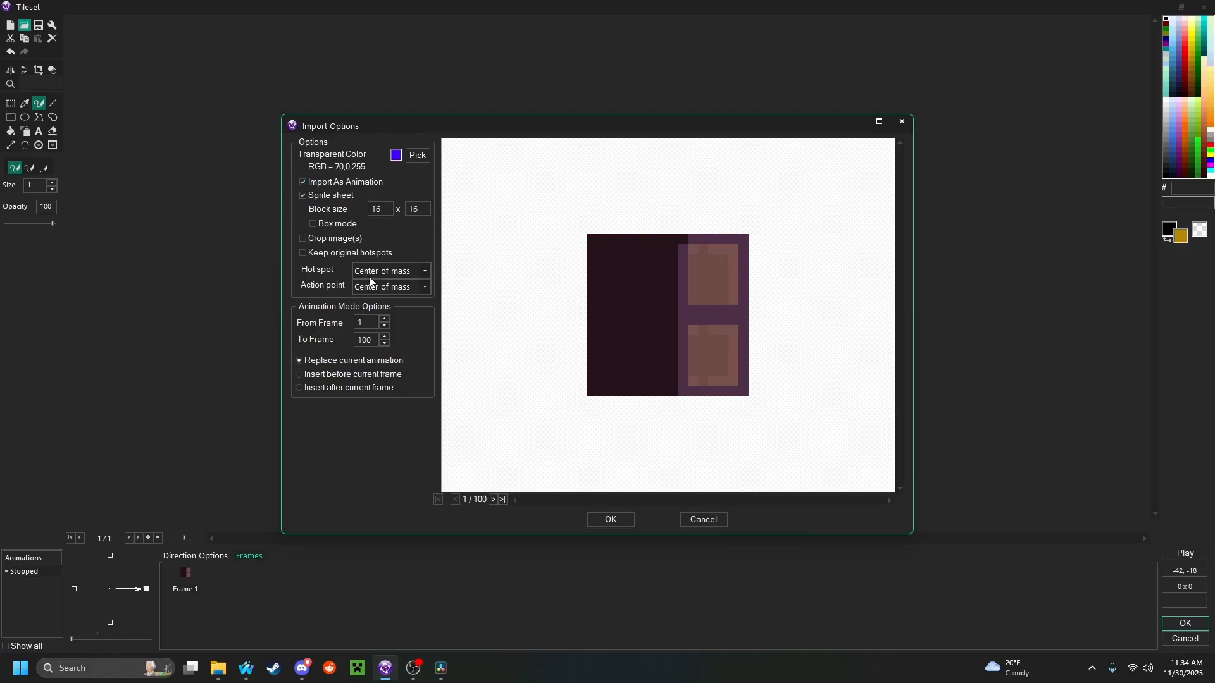
left_click_drag(374, 341, 351, 345)
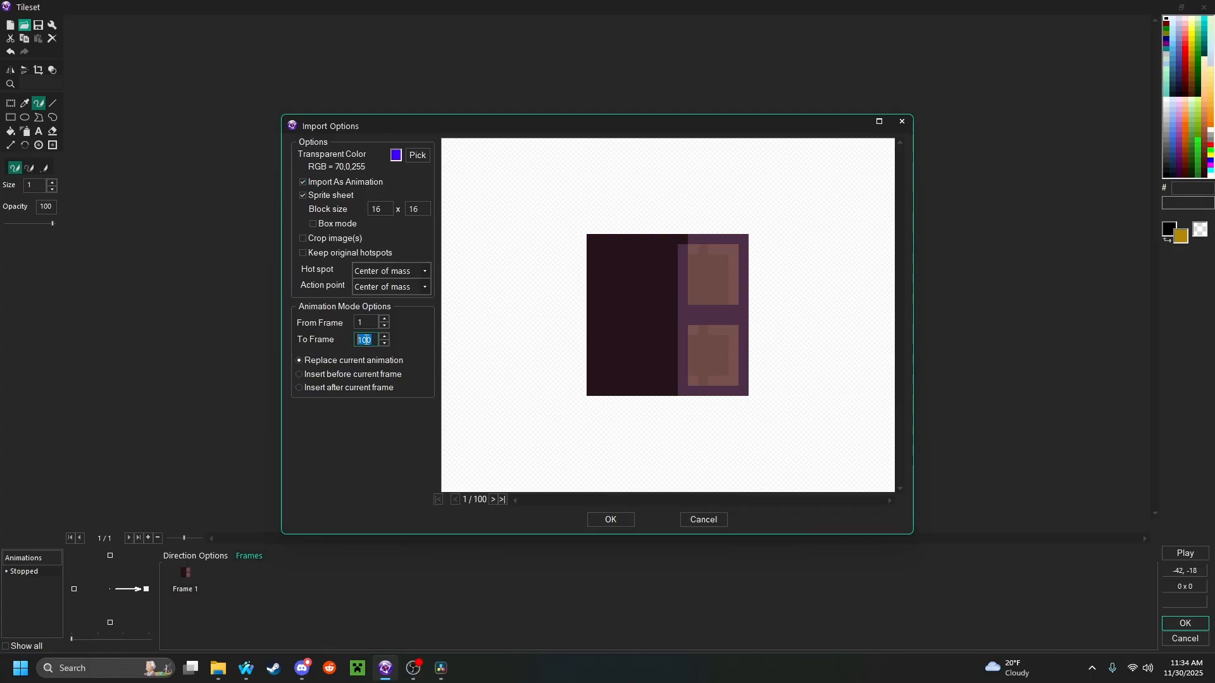
left_click(366, 340)
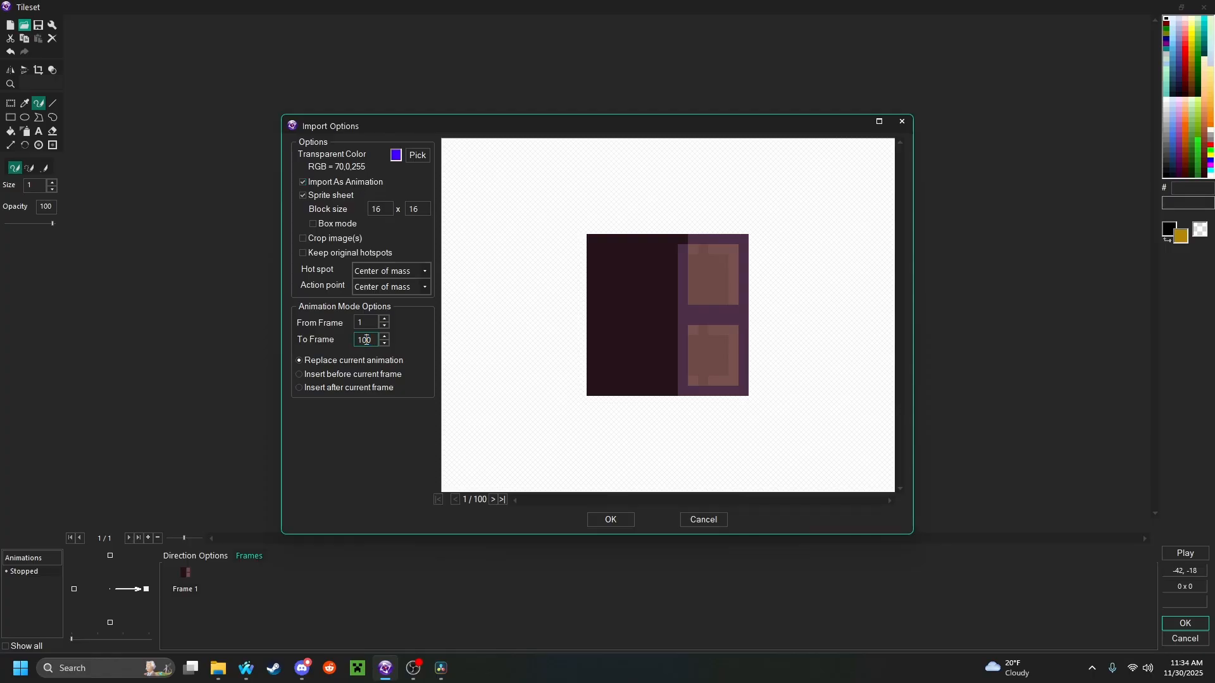
left_click(611, 520)
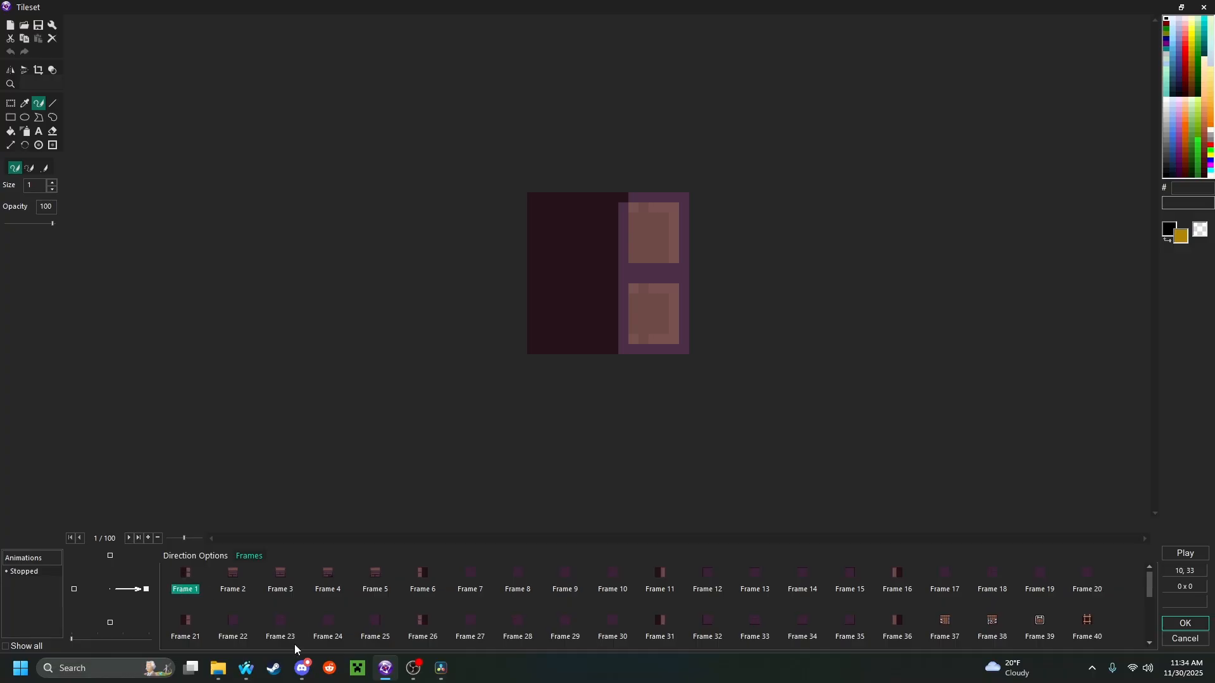
Browse the imported tile frames and accept the Tileset object's new animation
key("Right")
key("Right")
key("Right")
key("Right")
key("Right")
key("Right")
key("Right")
key("Right")
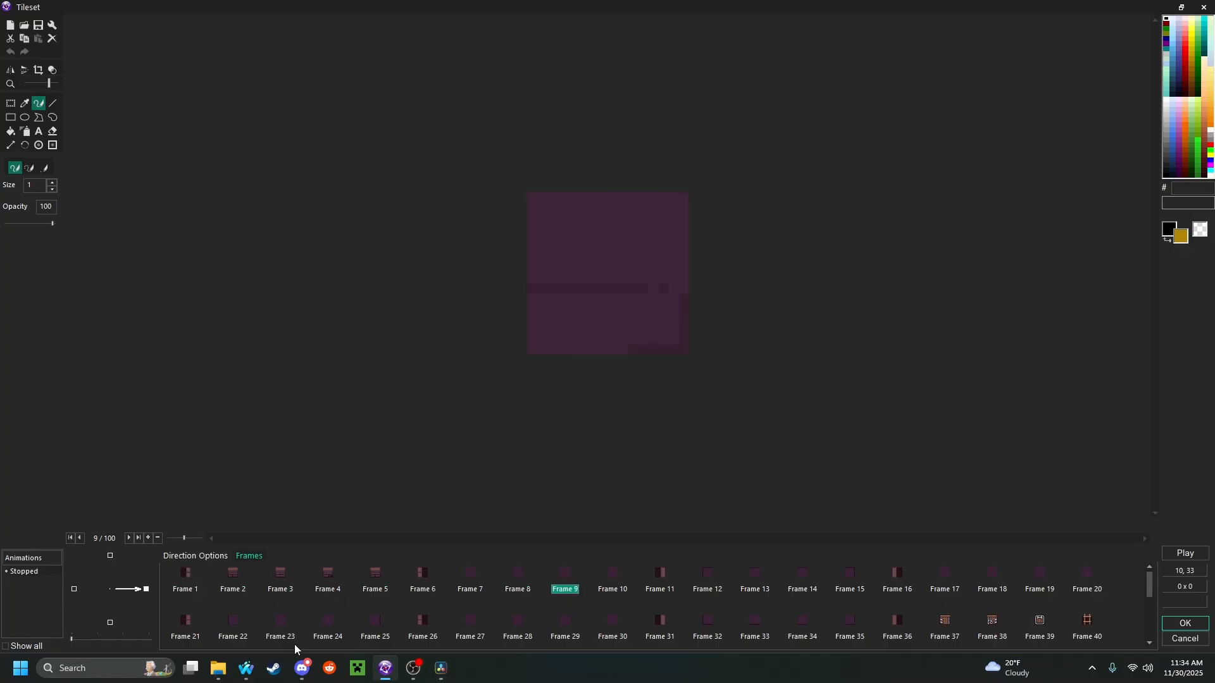
key("Right")
key("Right")
key("Right")
key("Right")
key("Right")
key("Right")
key("Right")
key("Right")
key("Right")
key("Right")
key("Right")
key("Left")
key("Left")
key("Left")
key("Left")
key("Left")
key("Left")
key("Left")
key("Left")
key("Left")
key("Left")
key("Left")
key("Left")
key("Left")
key("Left")
key("Left")
key("Left")
key("Left")
key("Left")
key("Left")
key("Down")
key("Right")
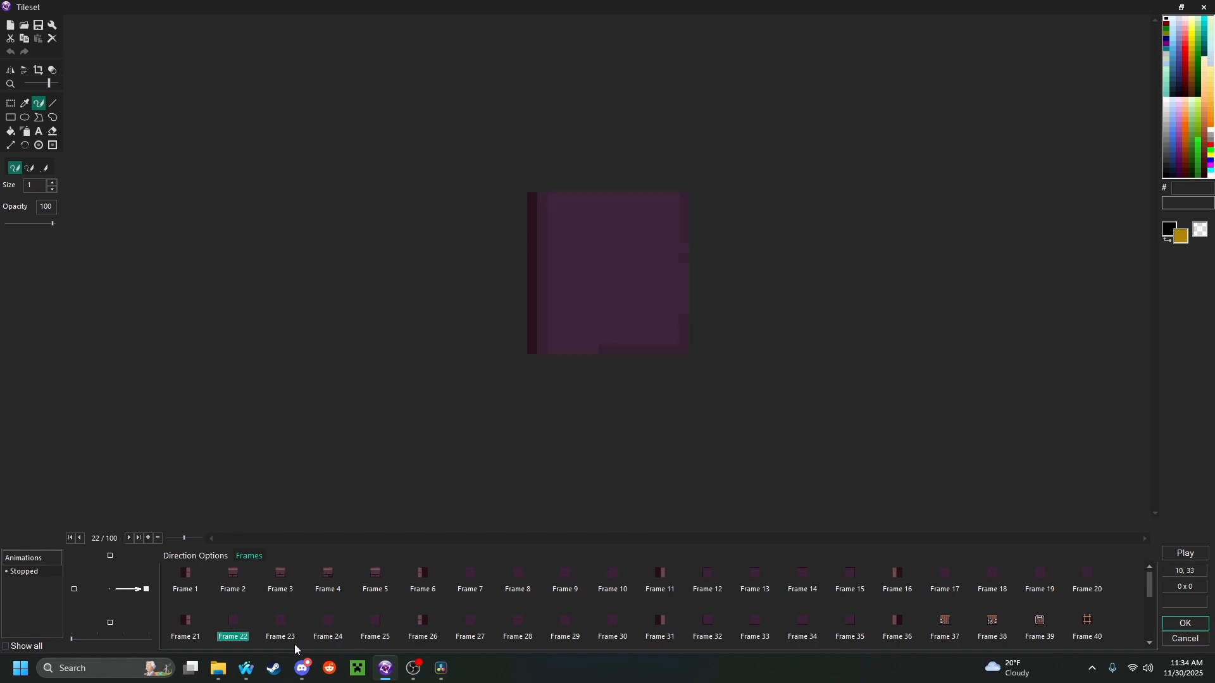
key("Right")
key("Right")
key("Right")
key("Right")
key("Right")
key("Right")
key("Right")
key("Right")
key("Right")
key("Right")
key("Right")
key("Right")
key("Right")
key("Right")
key("Right")
key("Right")
key("Right")
key("Right")
left_click(1184, 625)
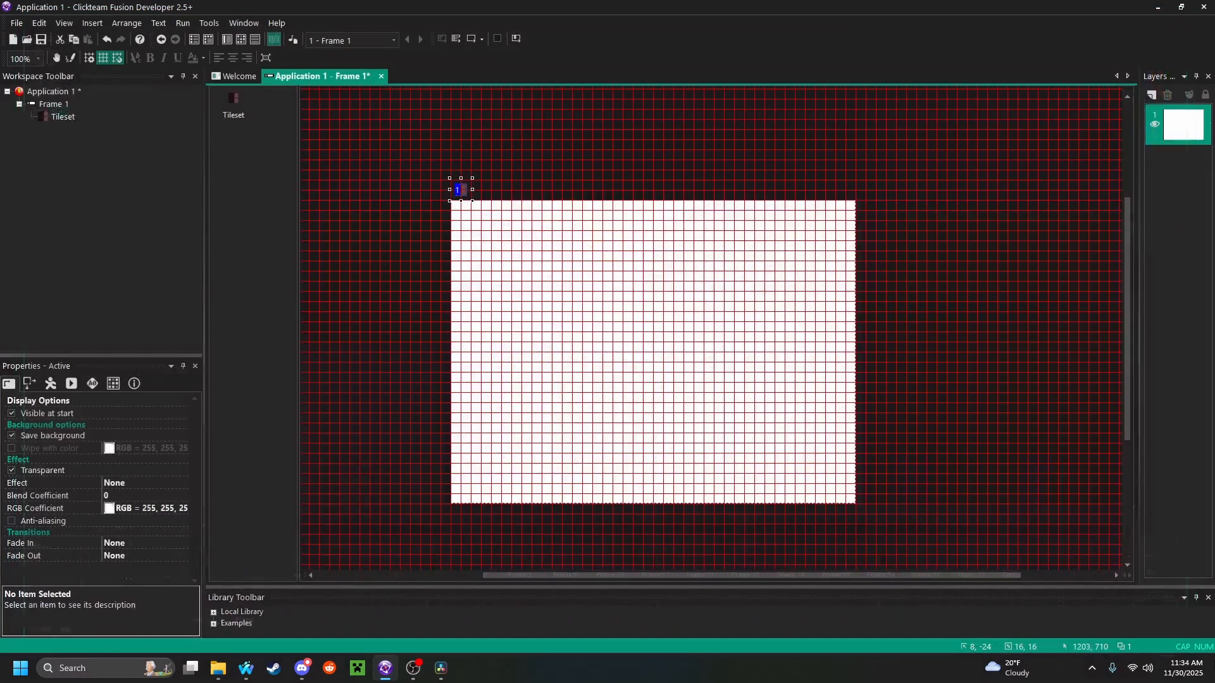
At 150% zoom, snap the Tileset object into the grid cell directly above the frame's upper-left corner
left_click(38, 58)
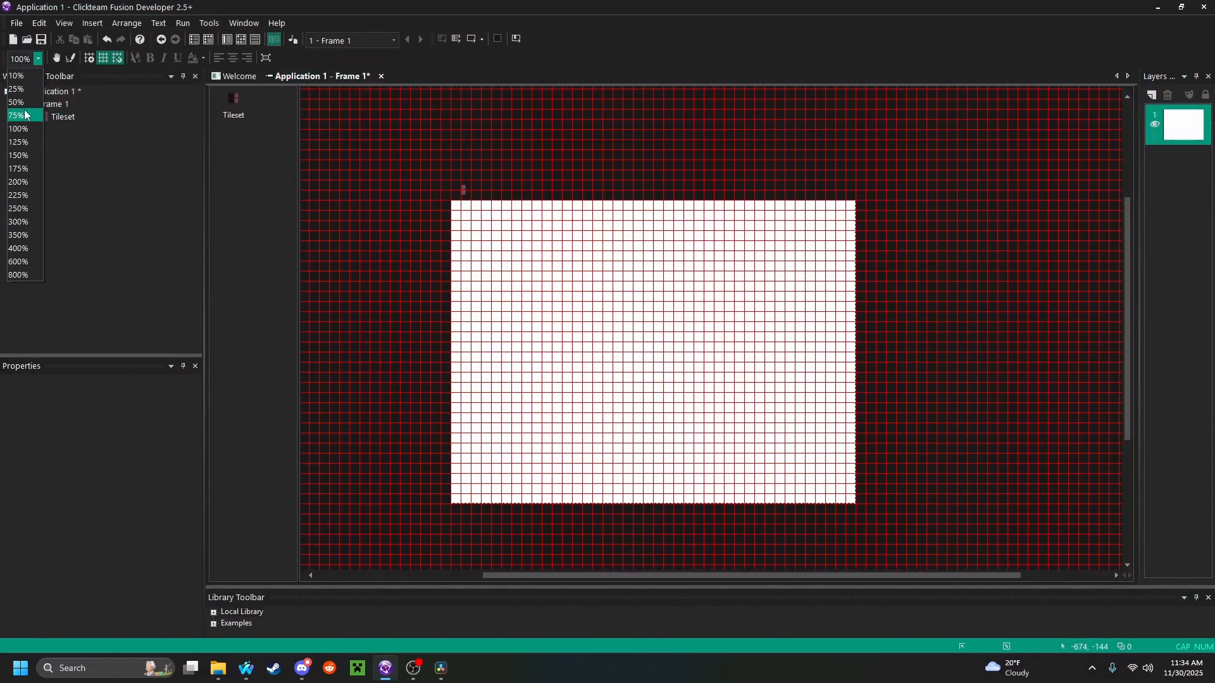
left_click(19, 155)
middle_click_drag(532, 249, 670, 487)
left_click(484, 298)
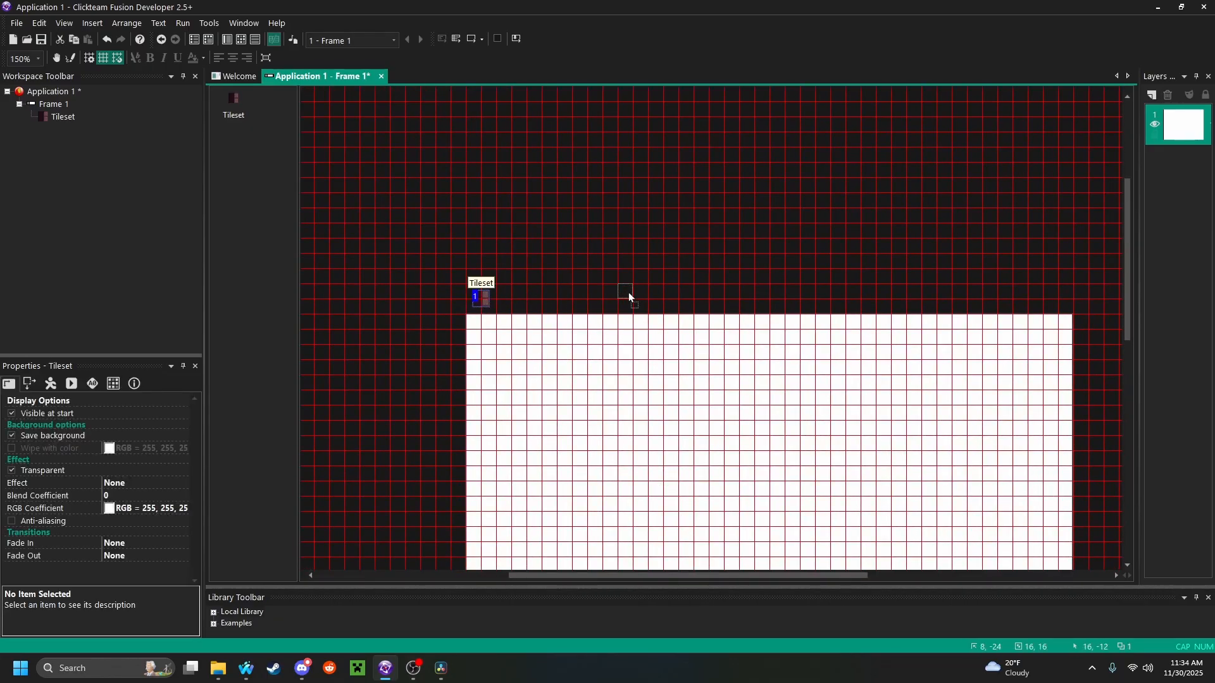
left_click_drag(770, 294, 827, 294)
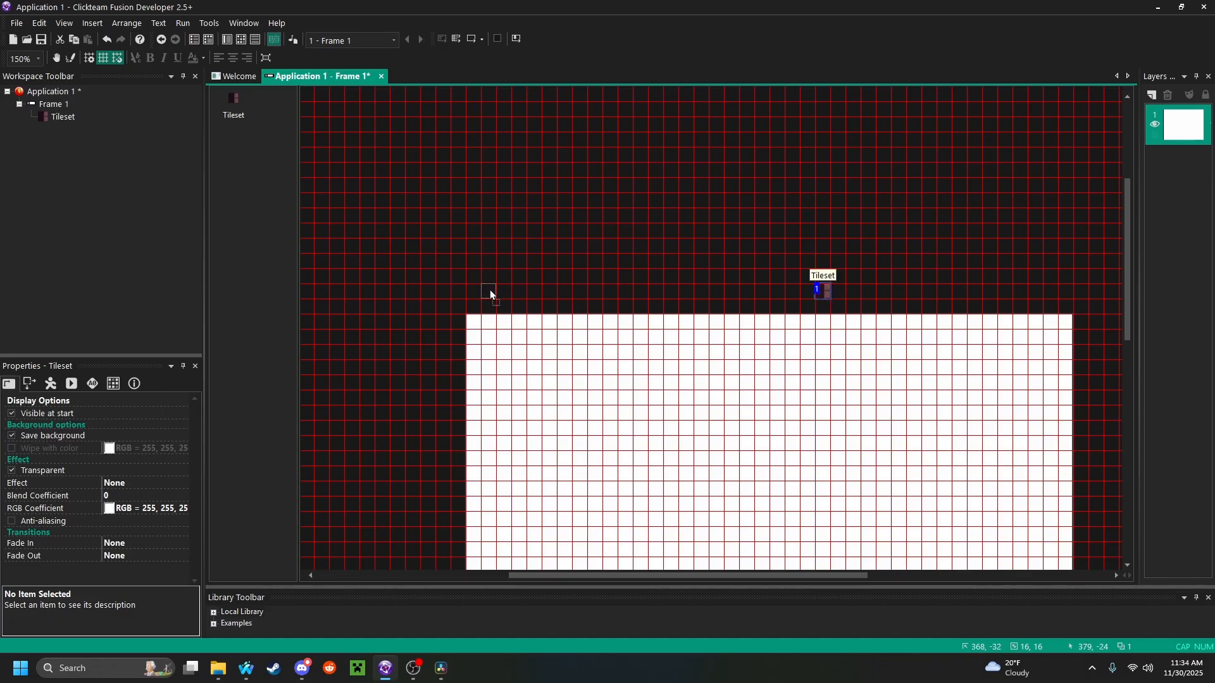
left_click_drag(490, 290, 476, 303)
left_click(503, 309)
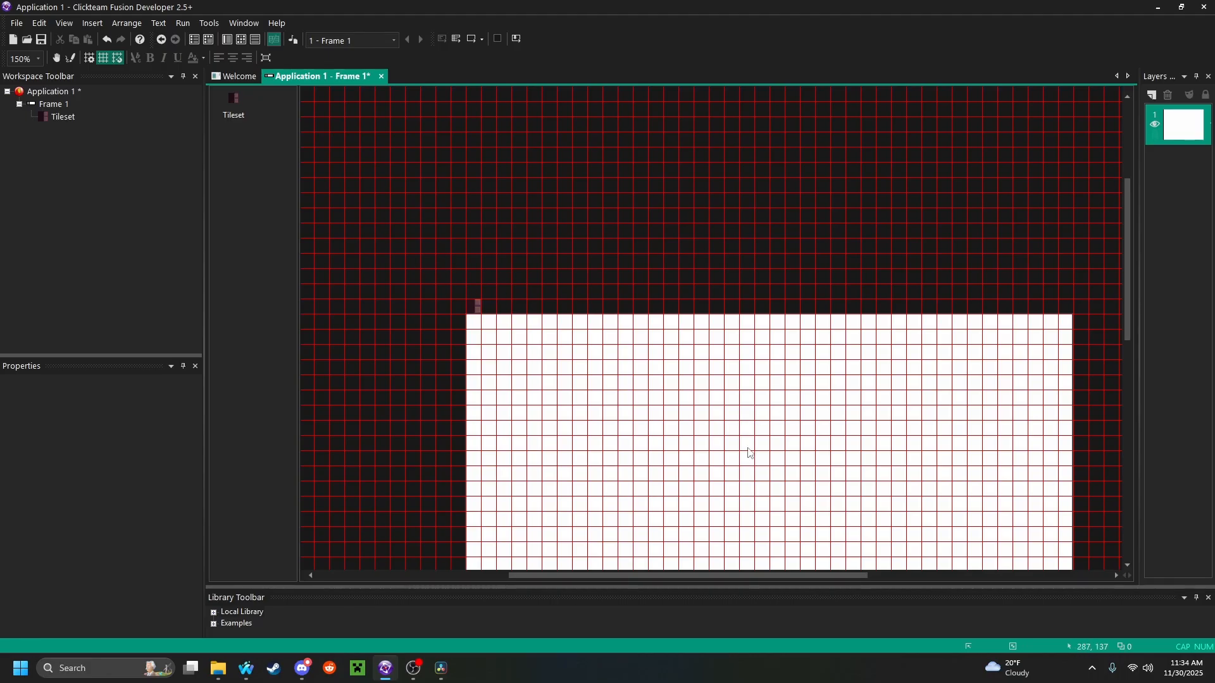
middle_click_drag(887, 451, 857, 385)
Examine Frames 2 to 5 of the Tileset object for a suitable top wall tile, leaving its images unedited
left_click(446, 236)
double_click(446, 236)
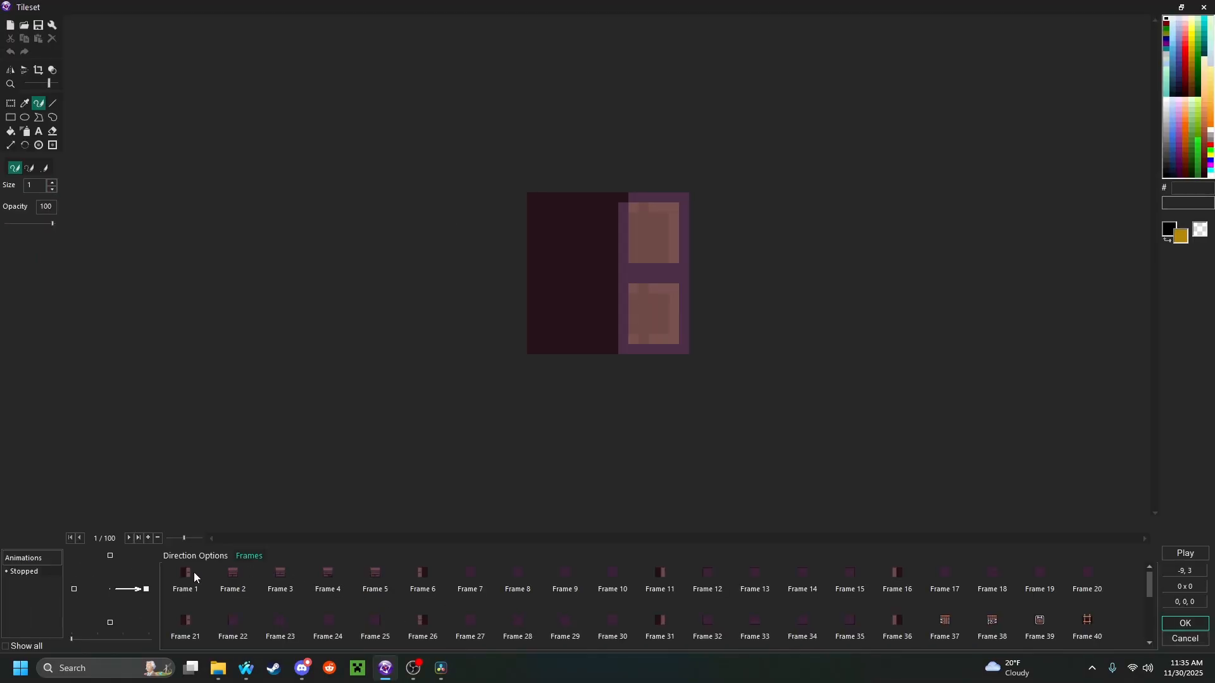
left_click(232, 574)
left_click(267, 576)
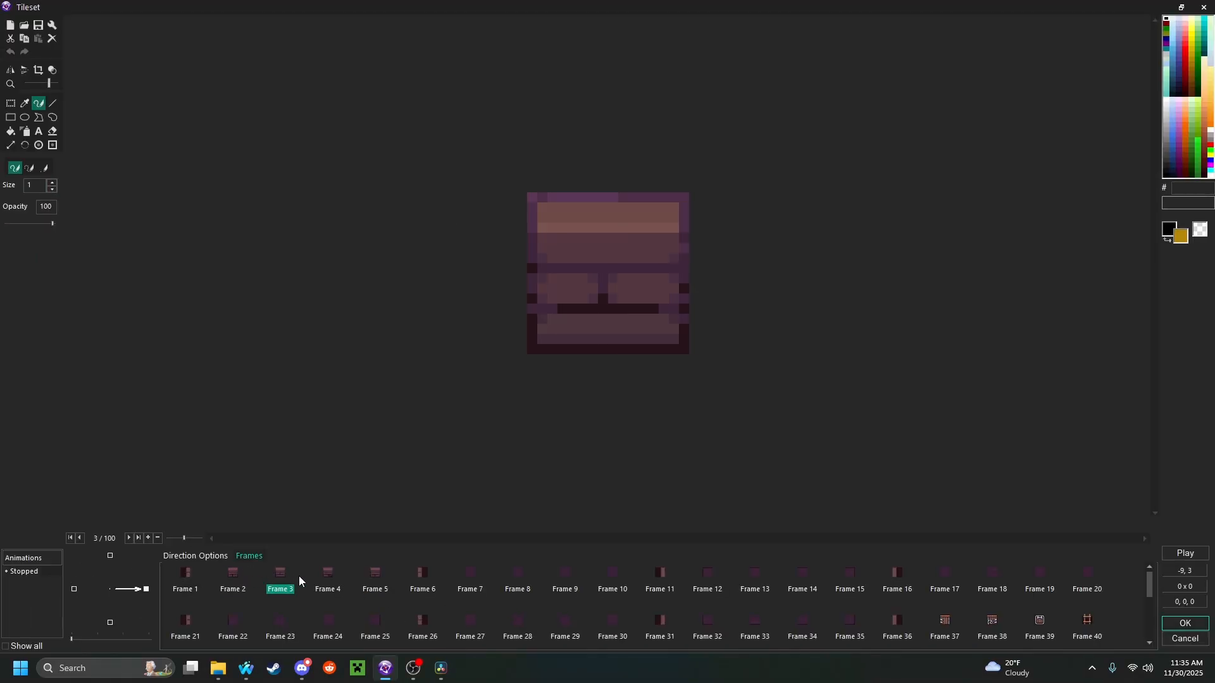
left_click(319, 580)
left_click(370, 579)
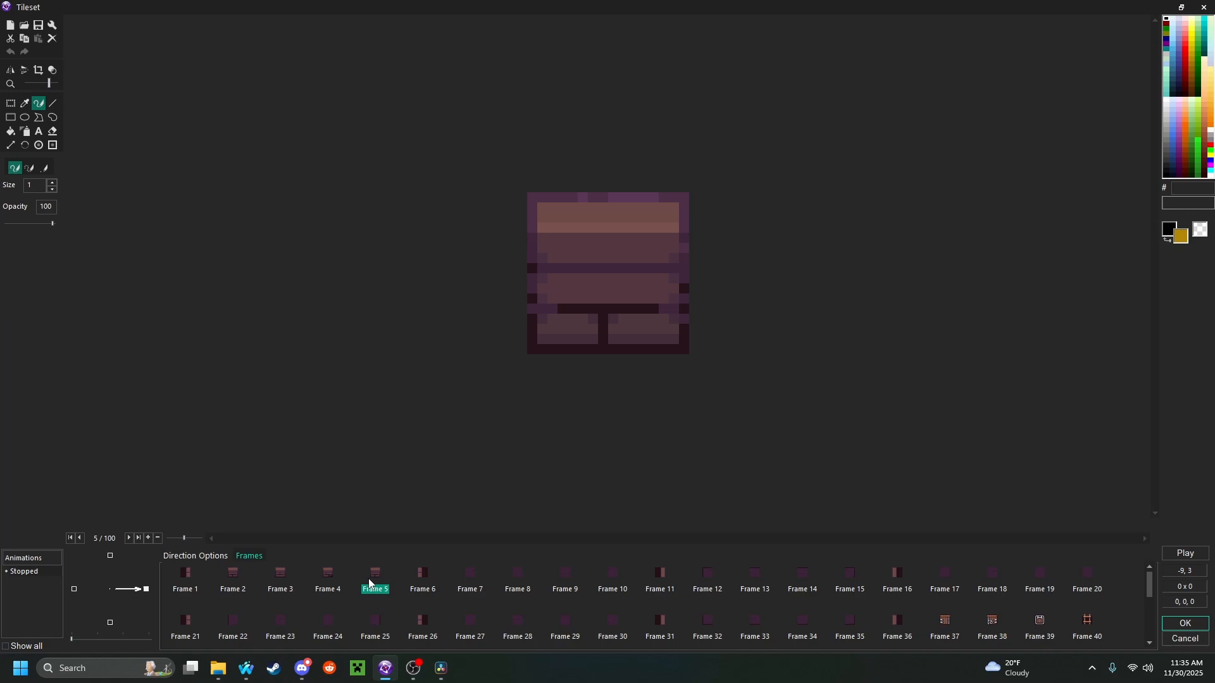
left_click(1183, 640)
Insert a new Active object just above the frame's top edge and rename it as TopWallTile
right_click(635, 181)
left_click(678, 193)
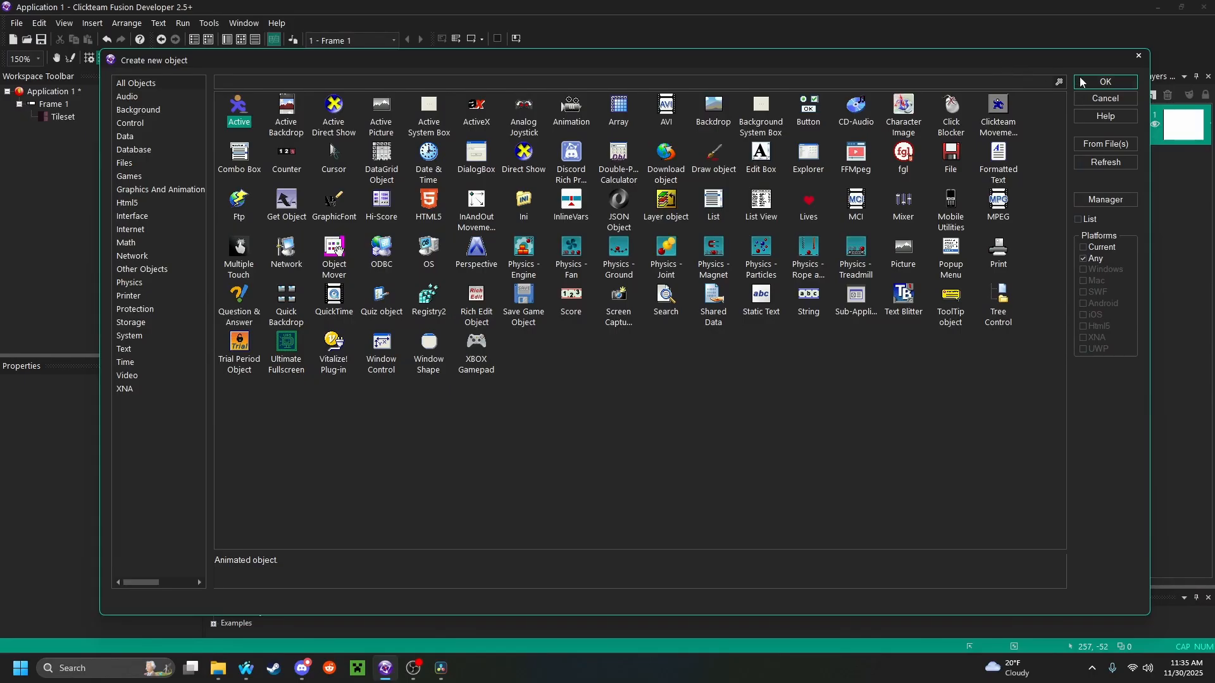
left_click(1081, 82)
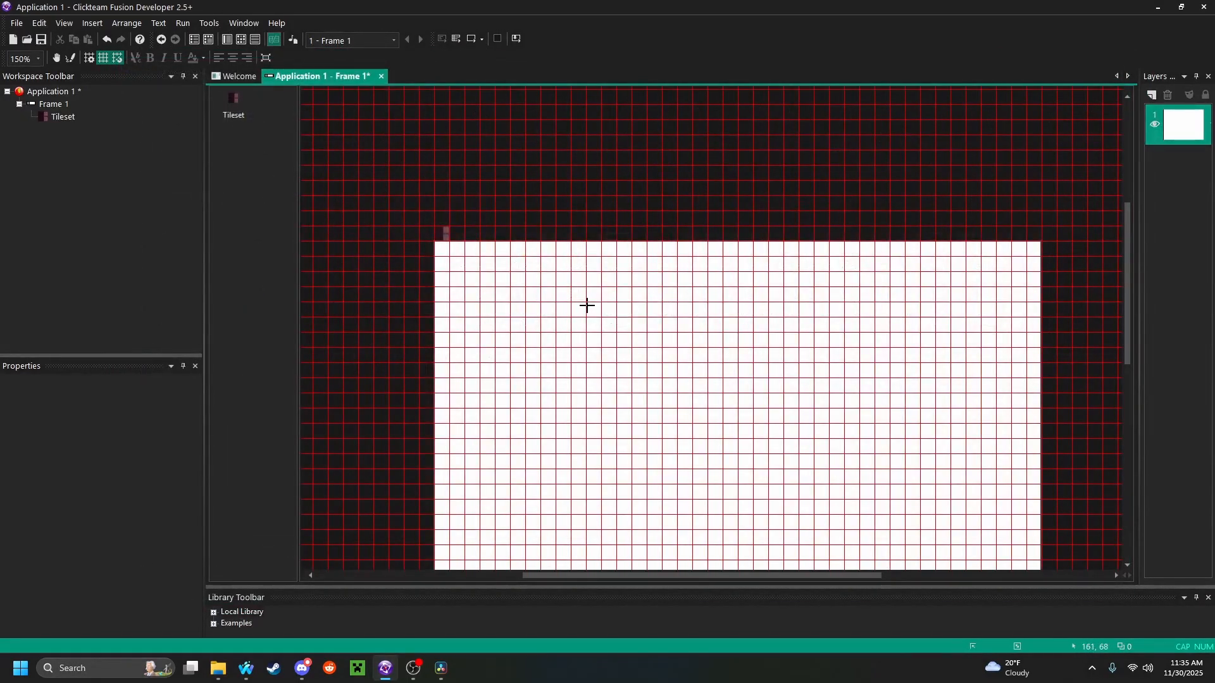
left_click(563, 232)
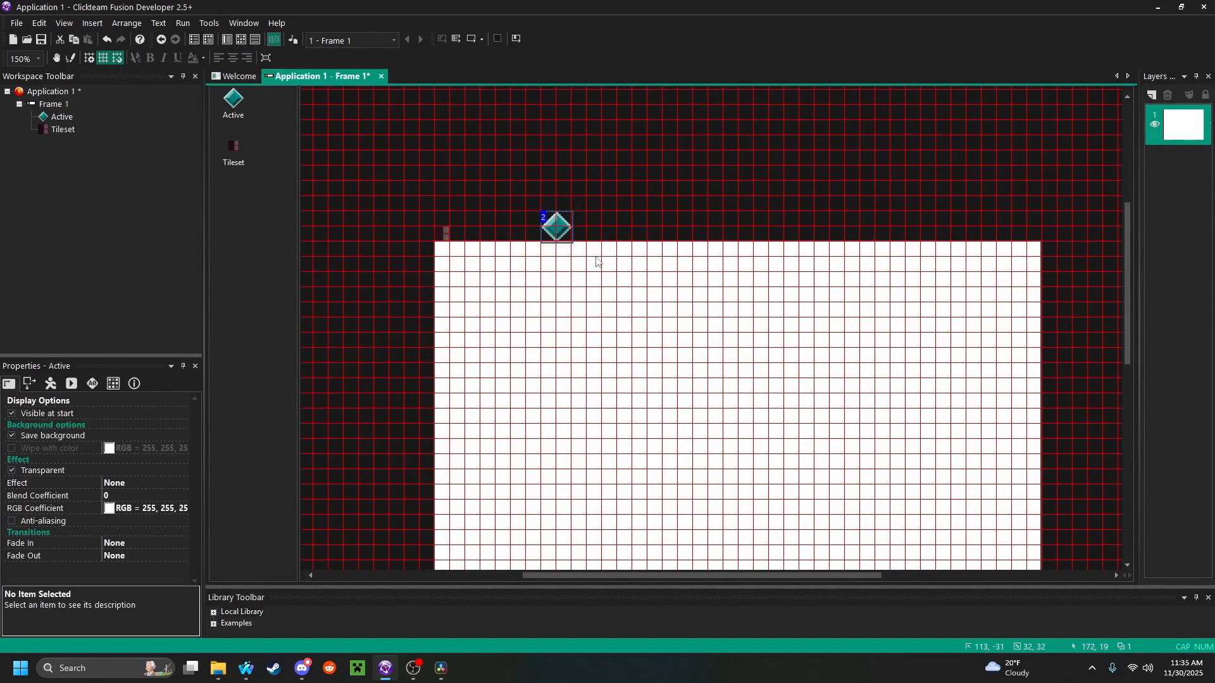
right_click(561, 230)
left_click(601, 276)
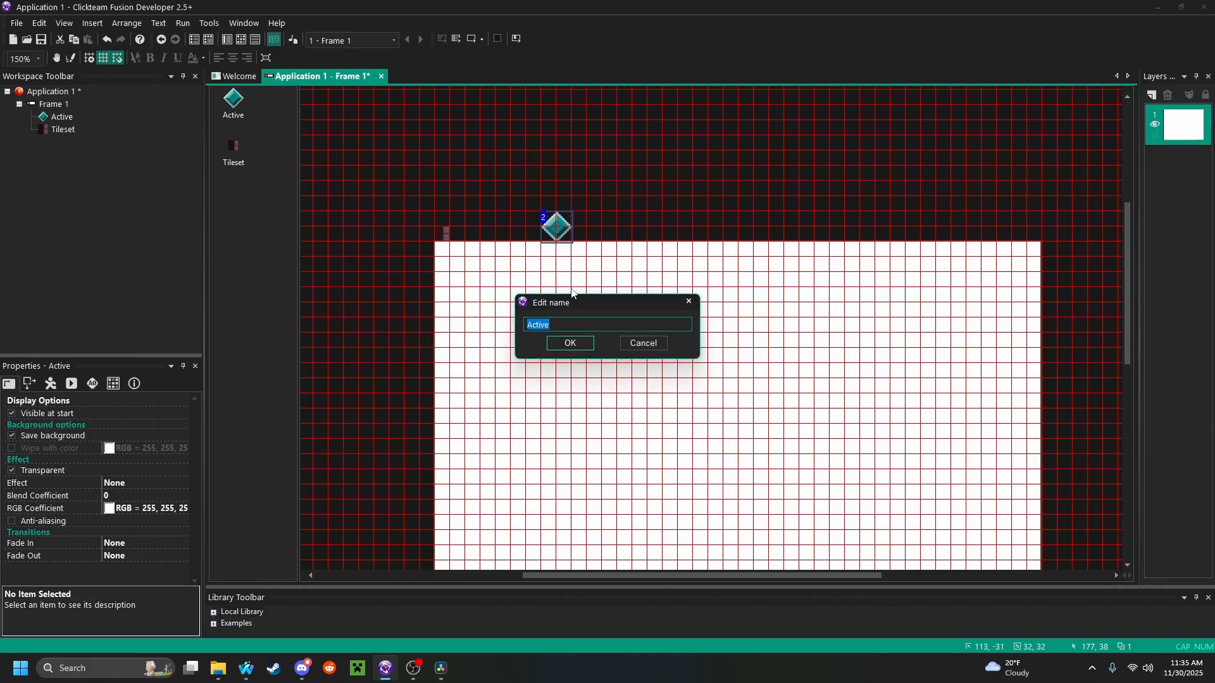
type("TopWallTile")
key("Return")
Copy Frame 5 from the Tileset object and paste it as a frame into TopWallTile's animation
left_click(441, 235)
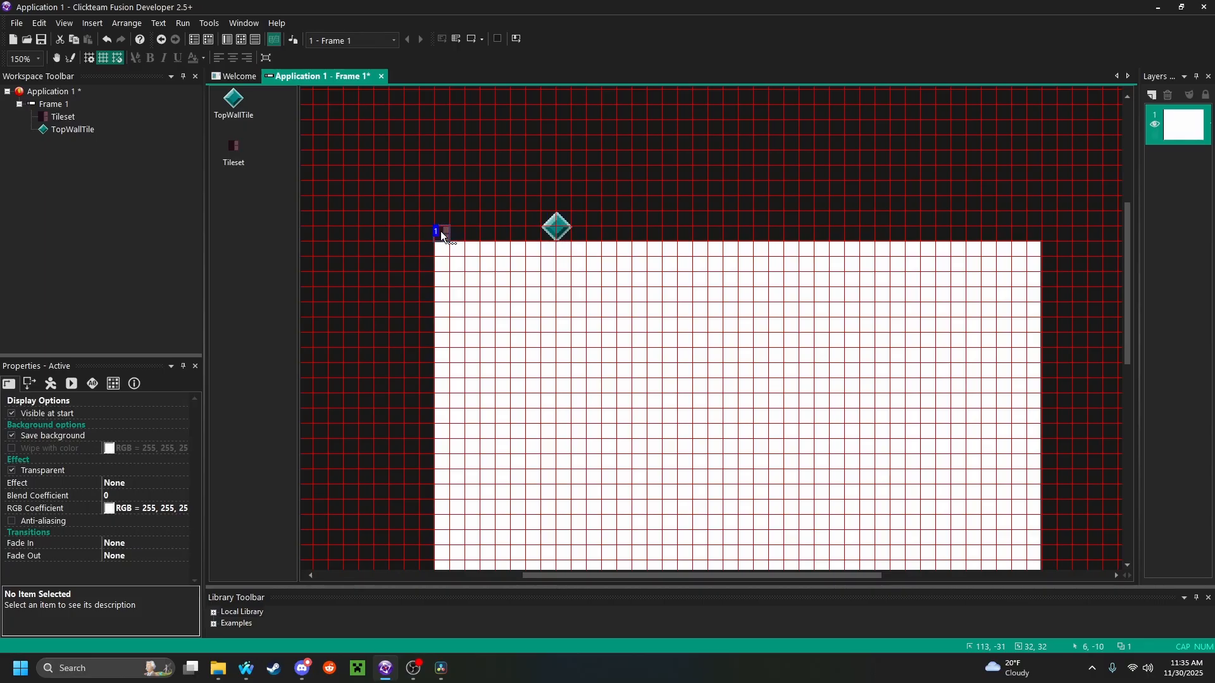
double_click(441, 234)
left_click(369, 582)
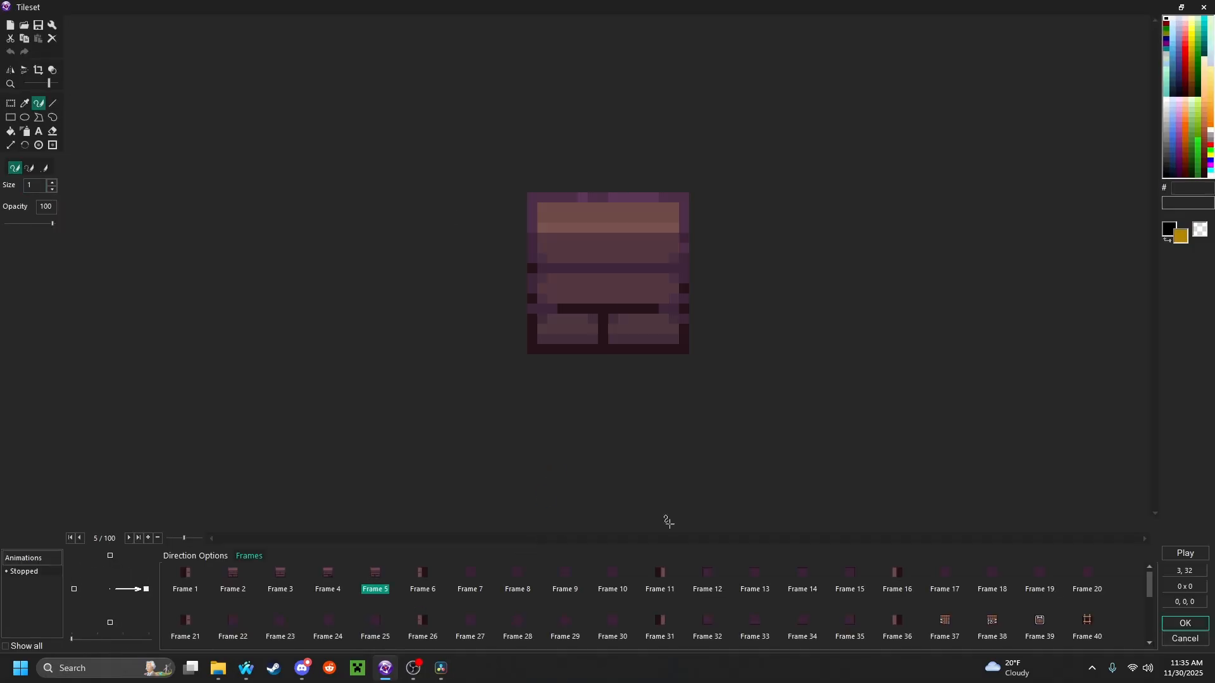
right_click(373, 574)
left_click(410, 530)
left_click(1185, 639)
double_click(556, 226)
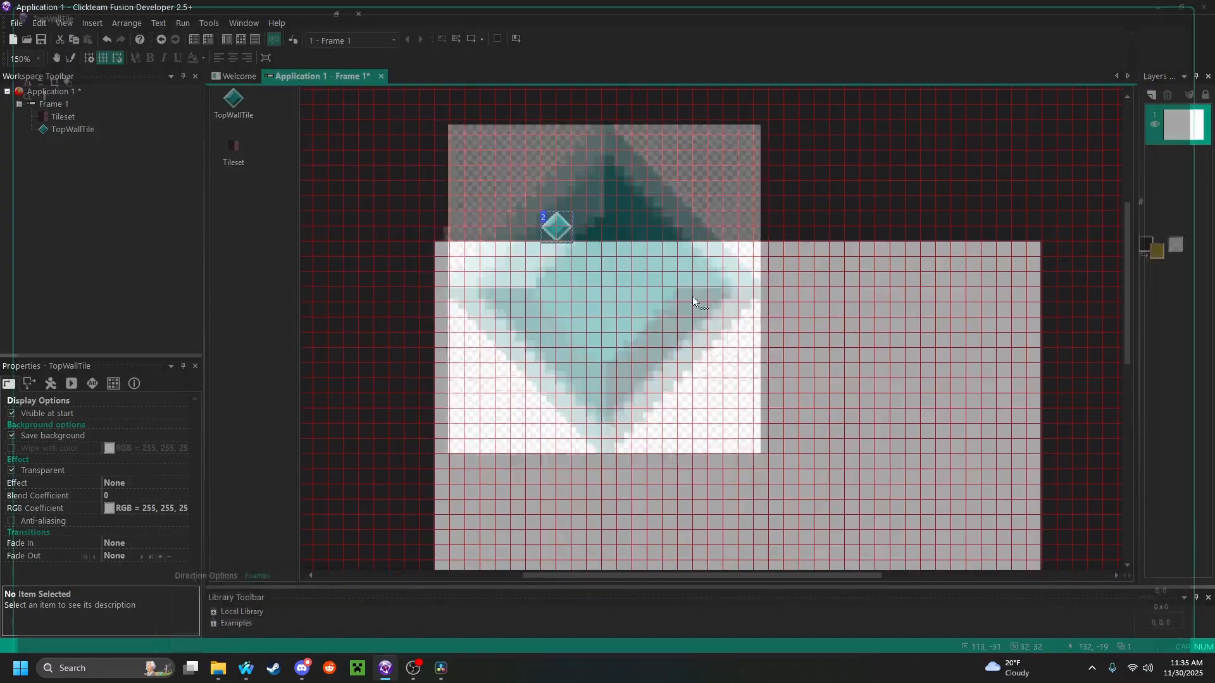
right_click(371, 575)
left_click(412, 545)
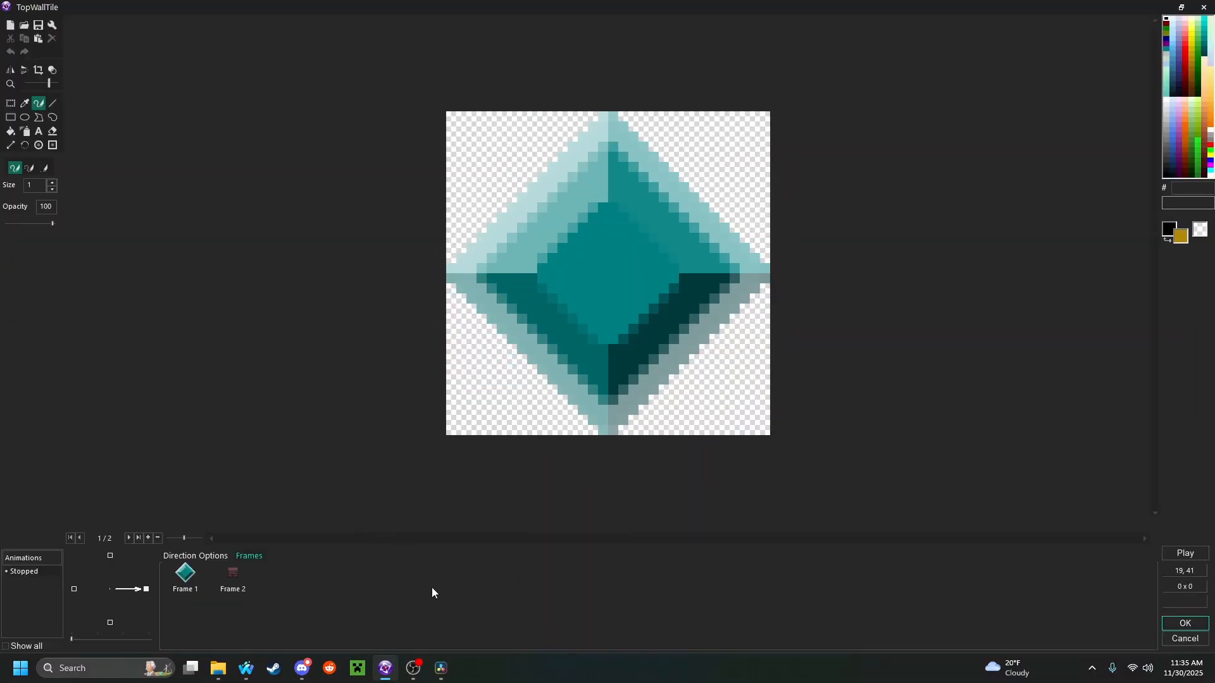
Delete the default diamond frame from TopWallTile, keeping only the wall tile
right_click(183, 580)
left_click(208, 562)
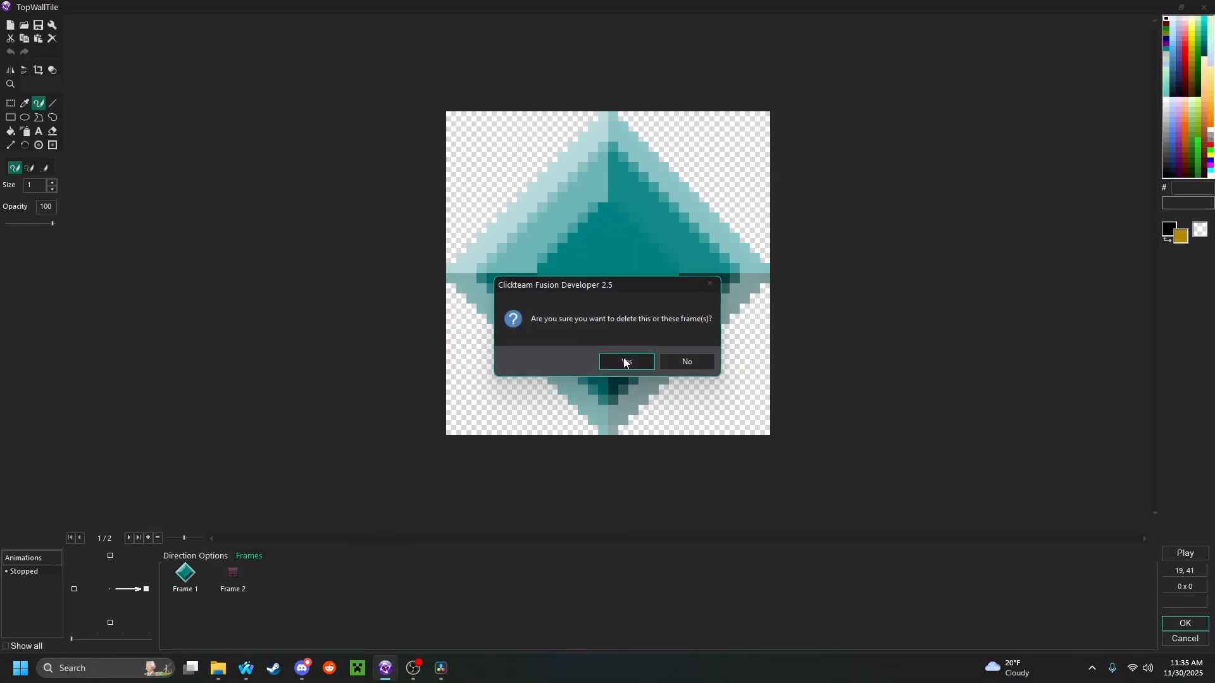
left_click(624, 360)
key("ctrl+v")
Center TopWallTile's hot spot and action point at 8, 8, and place the object beside Tileset at 16, -16
left_click(26, 222)
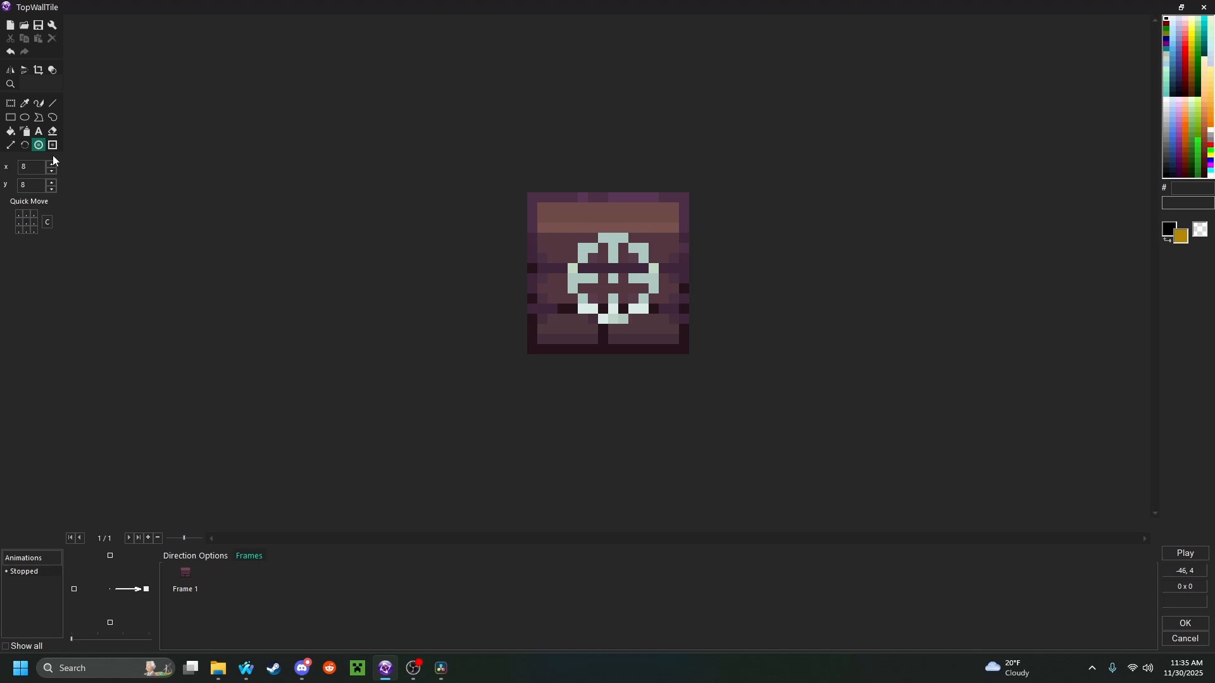
left_click(52, 146)
left_click(29, 229)
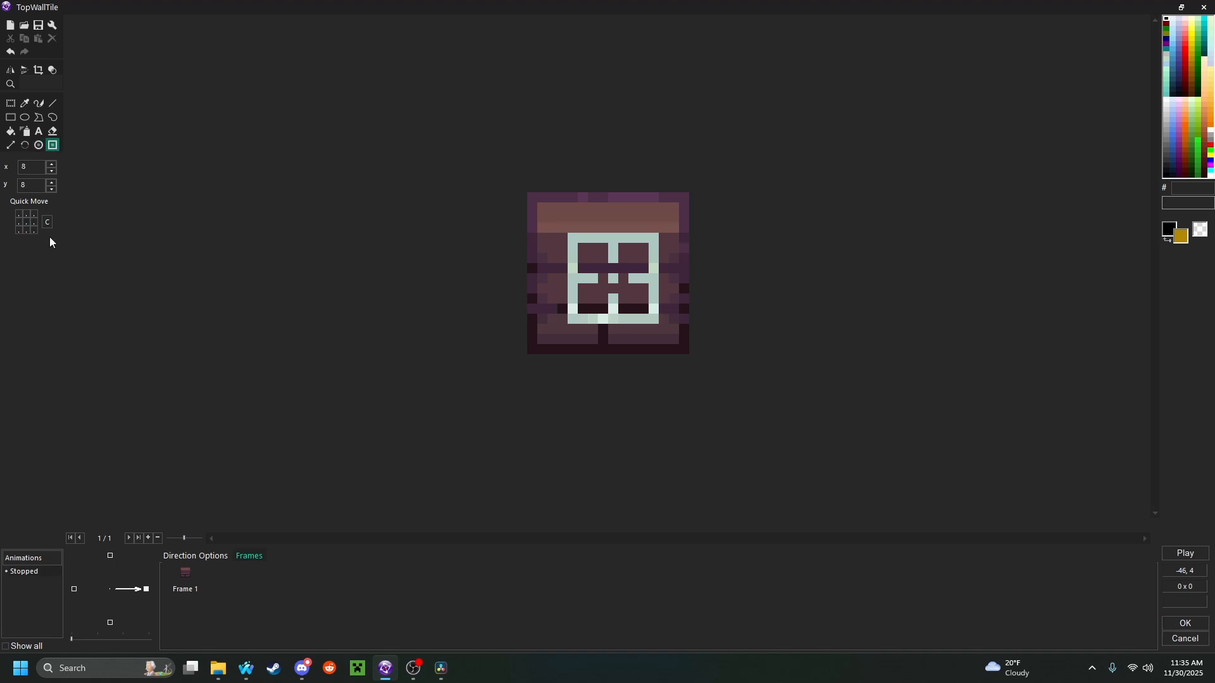
left_click(1185, 623)
left_click_drag(462, 234, 462, 234)
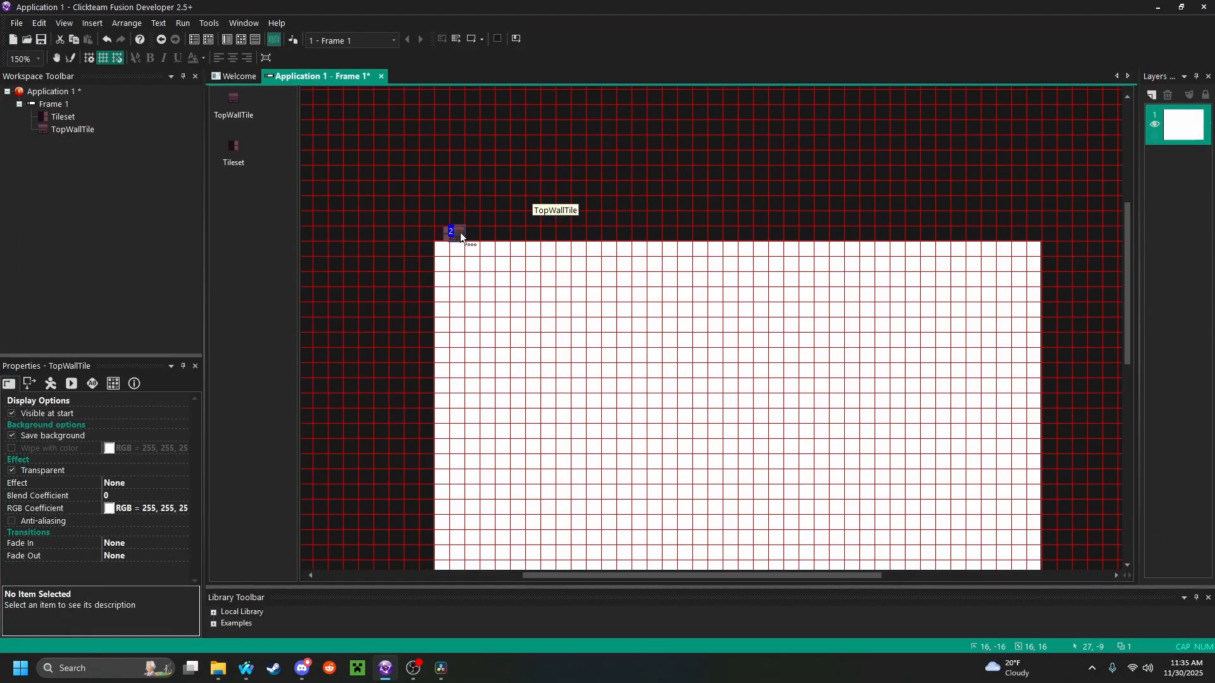
middle_click_drag(878, 353, 816, 217)
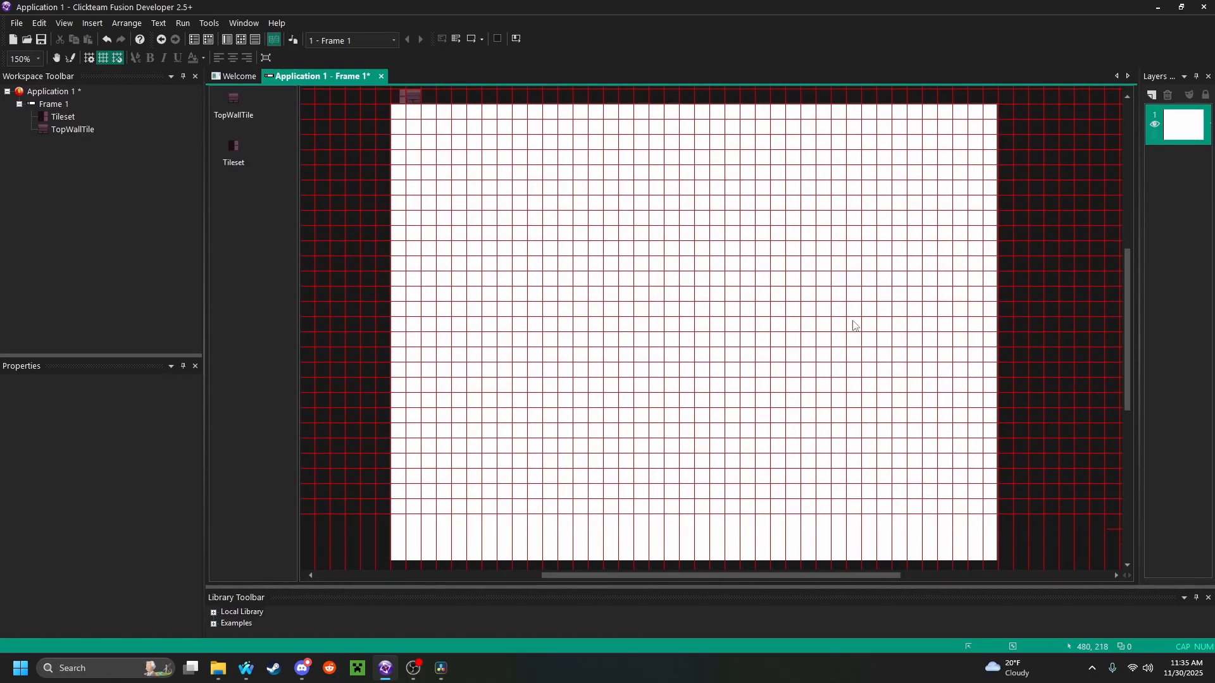
In Paint mode, paint a horizontal row of 20 TopWallTile copies across the frame's upper part, starting two cells from its left edge
left_click(72, 61)
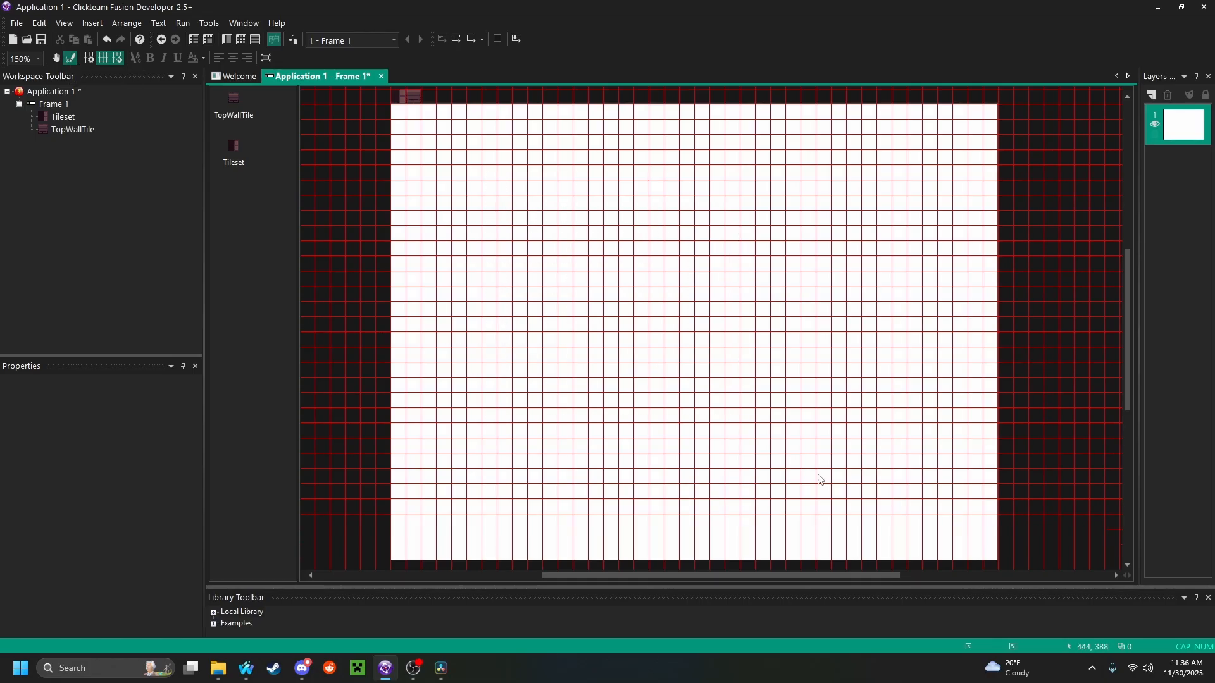
left_click(233, 101)
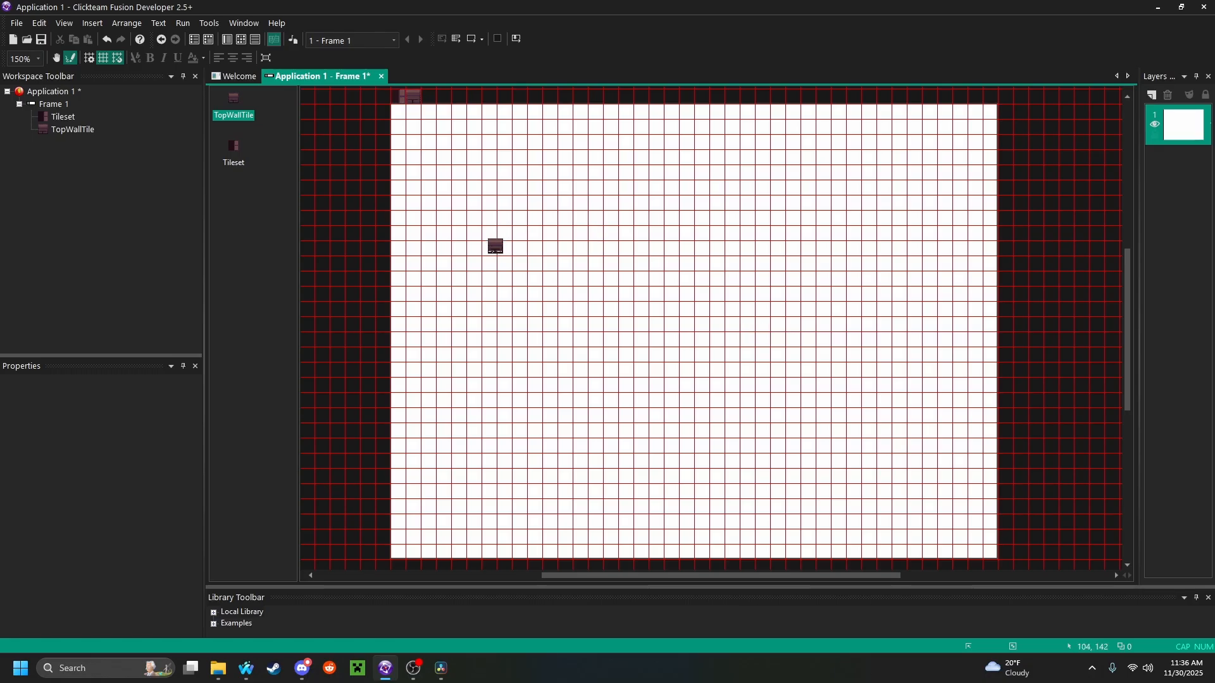
left_click(240, 154)
left_click(237, 114)
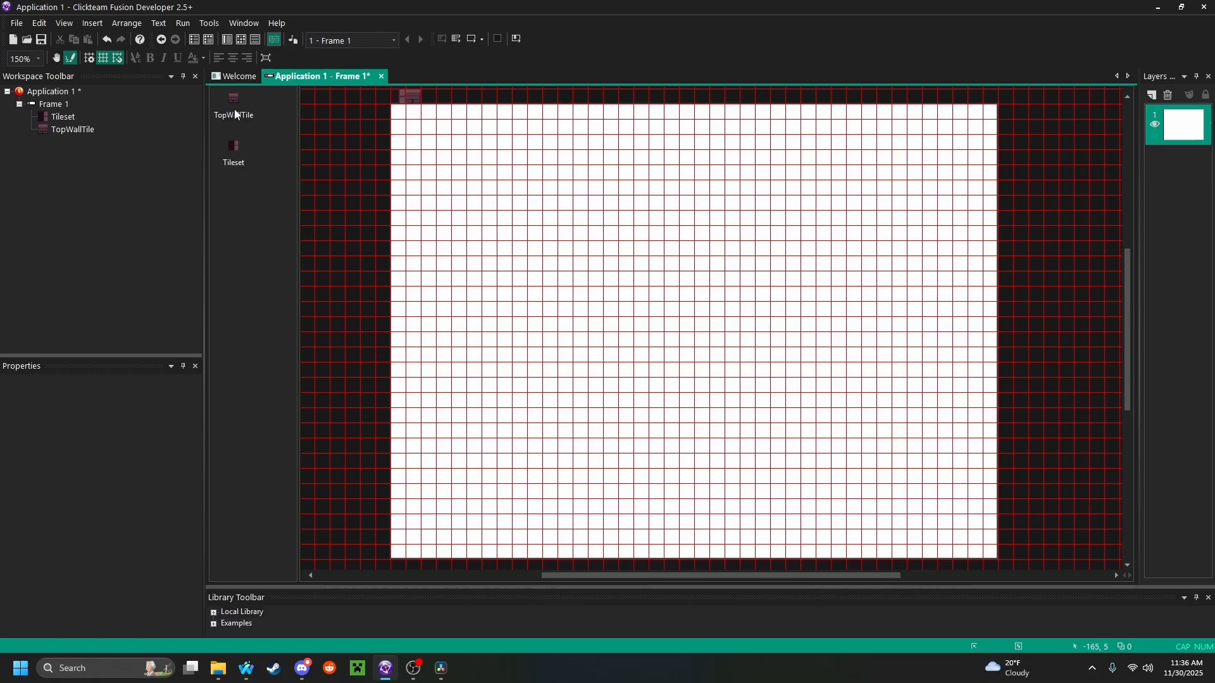
left_click(240, 156)
left_click(237, 114)
left_click(237, 115)
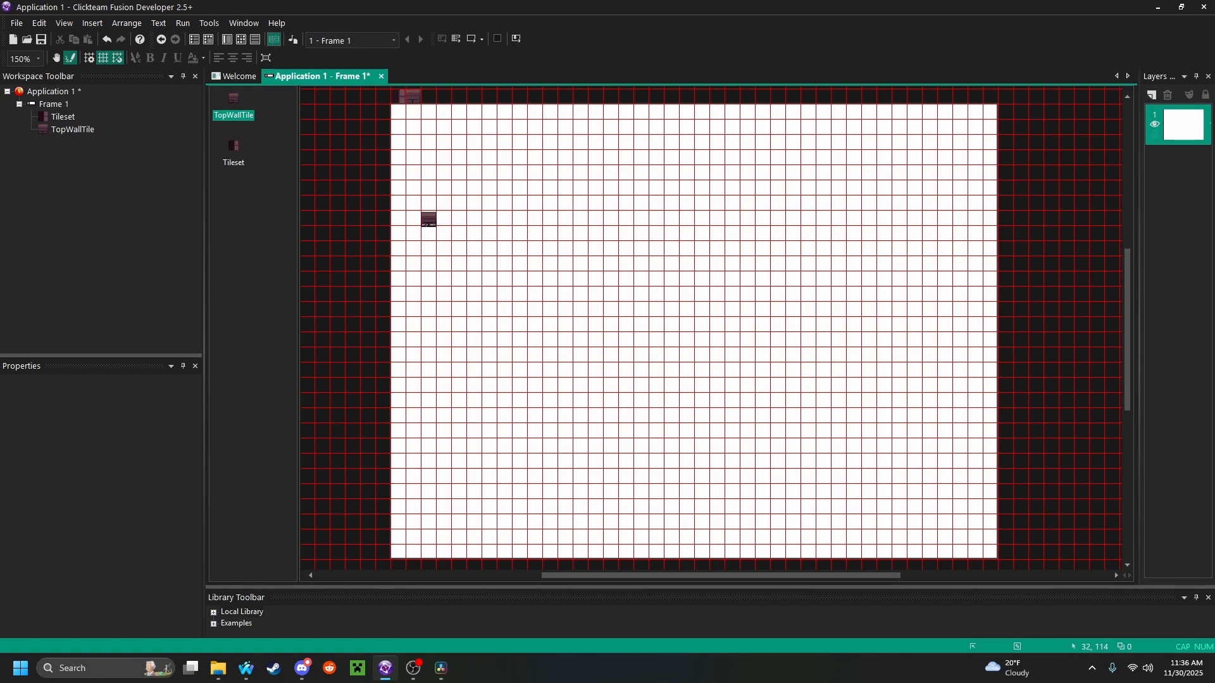
left_click_drag(421, 212, 710, 211)
left_click(70, 59)
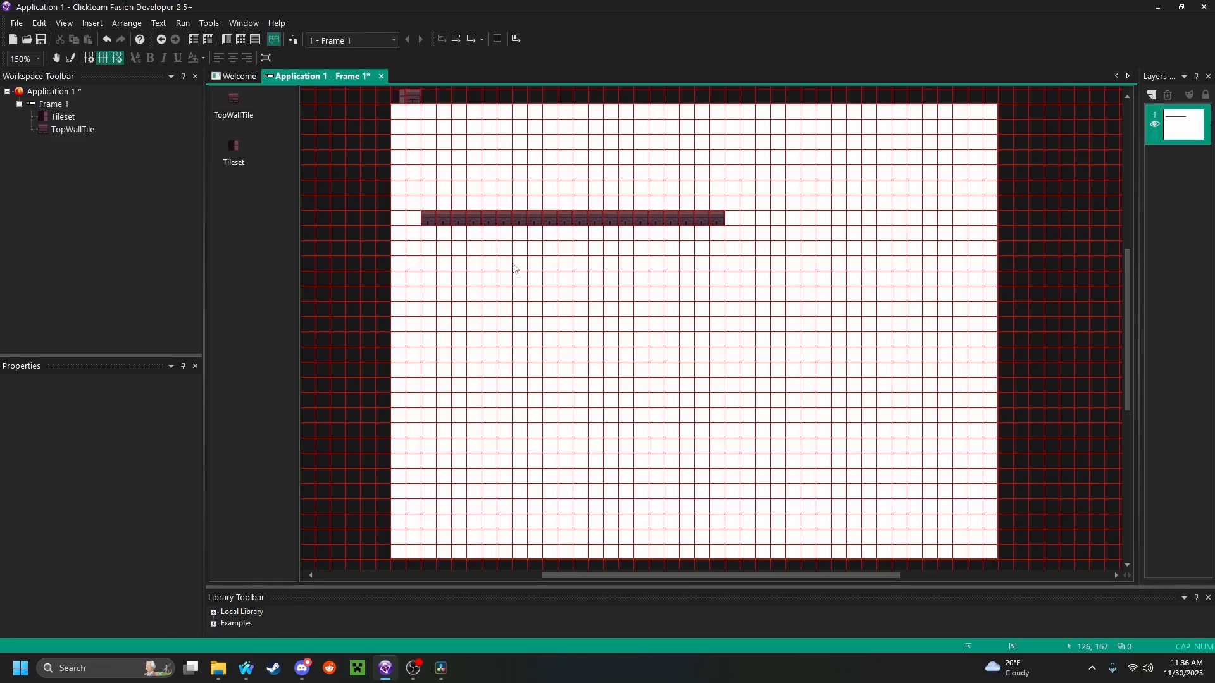
Magnify the frame to 175% to inspect the painted row of wall tiles
middle_click_drag(515, 268, 598, 410)
left_click(39, 59)
left_click(29, 166)
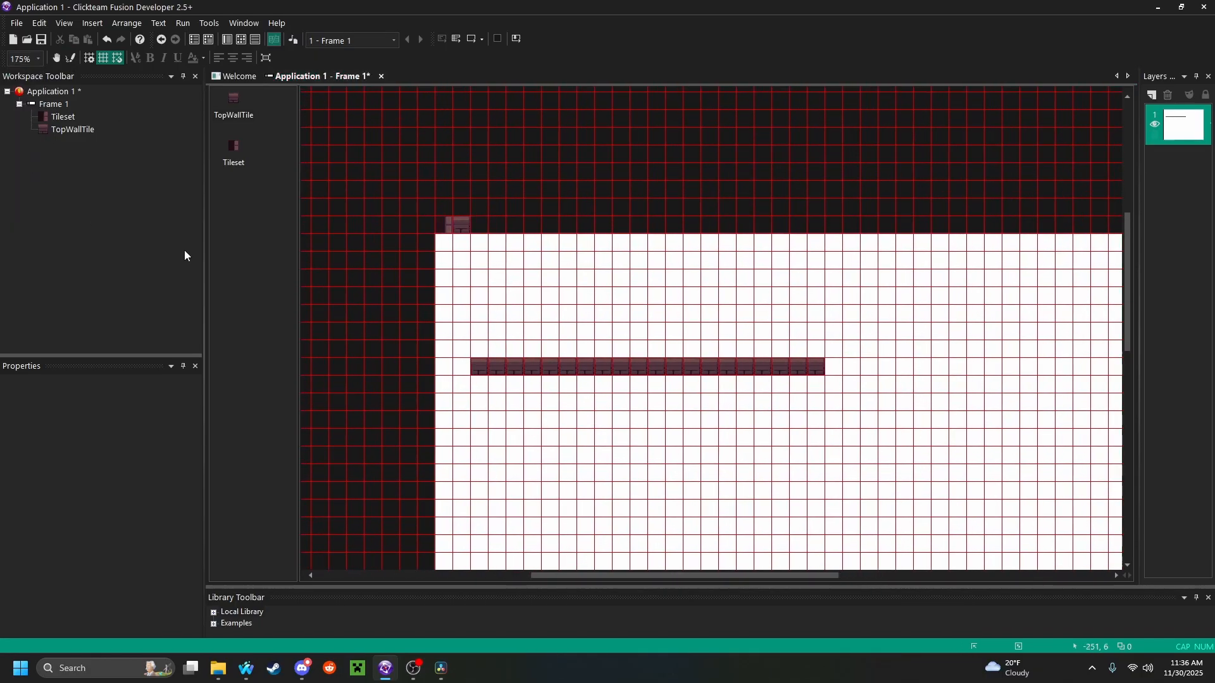
Clone TopWallTile with 2 rows and 1 column at zero spacing, and place the clone beside the original at 32, -16
left_click(524, 387)
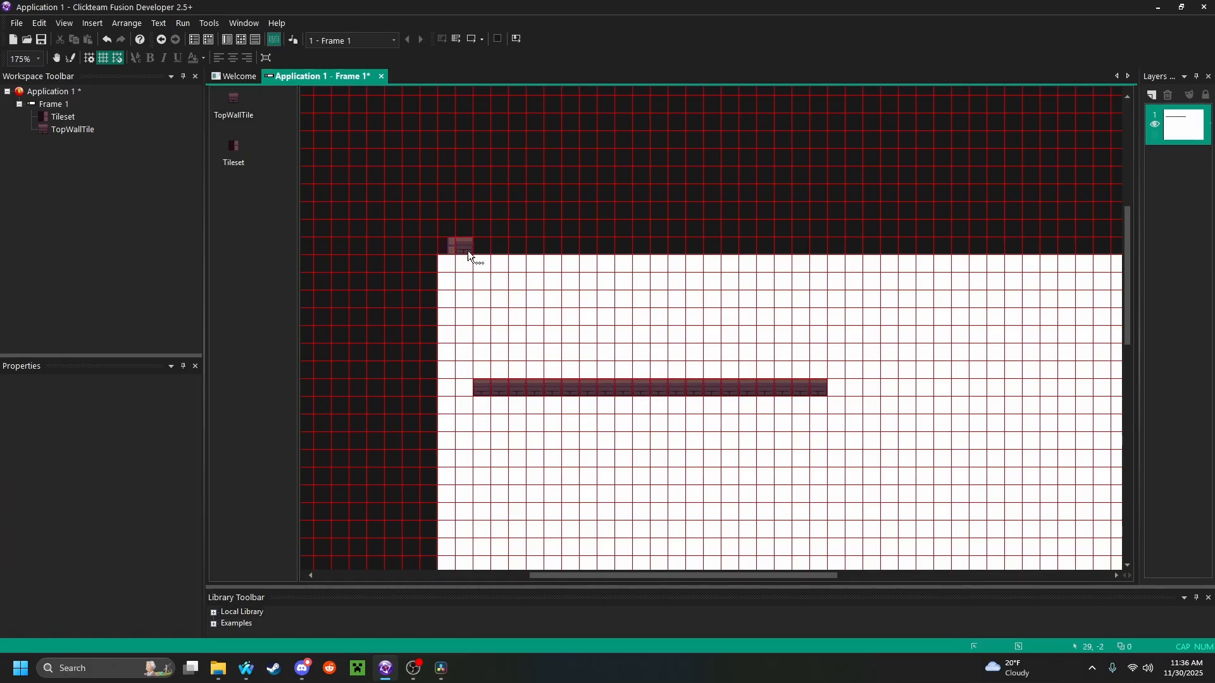
left_click(463, 246)
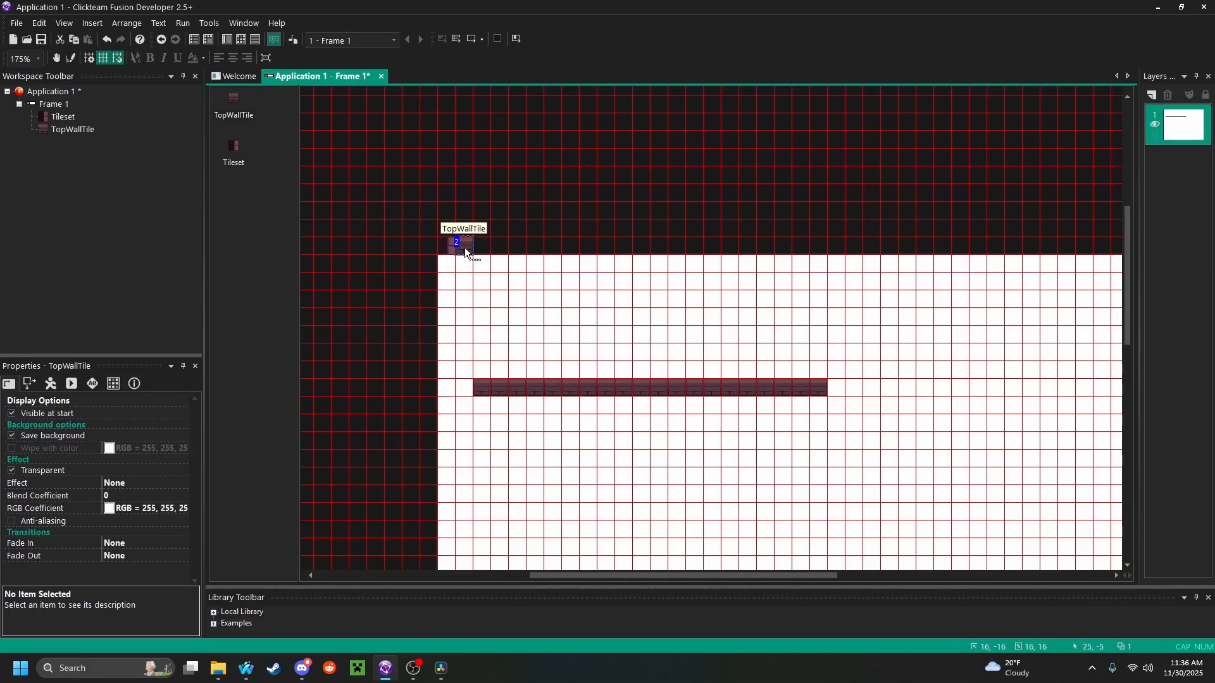
right_click(464, 248)
left_click(518, 321)
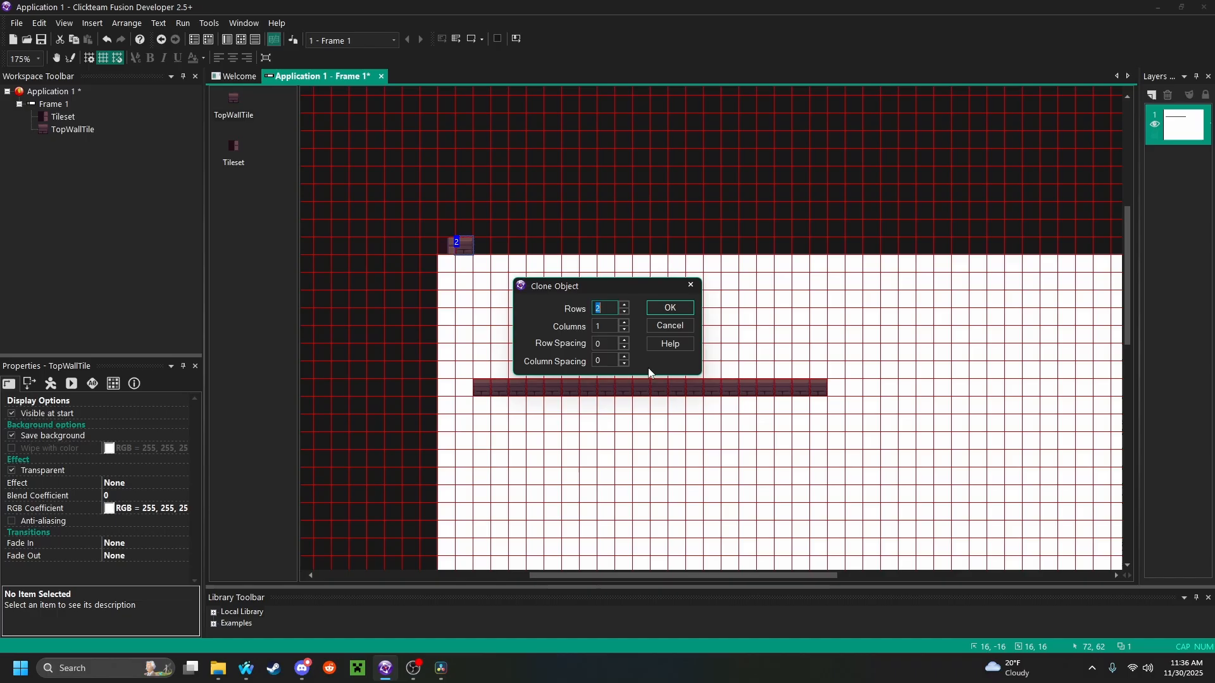
left_click(669, 307)
left_click_drag(467, 270, 482, 256)
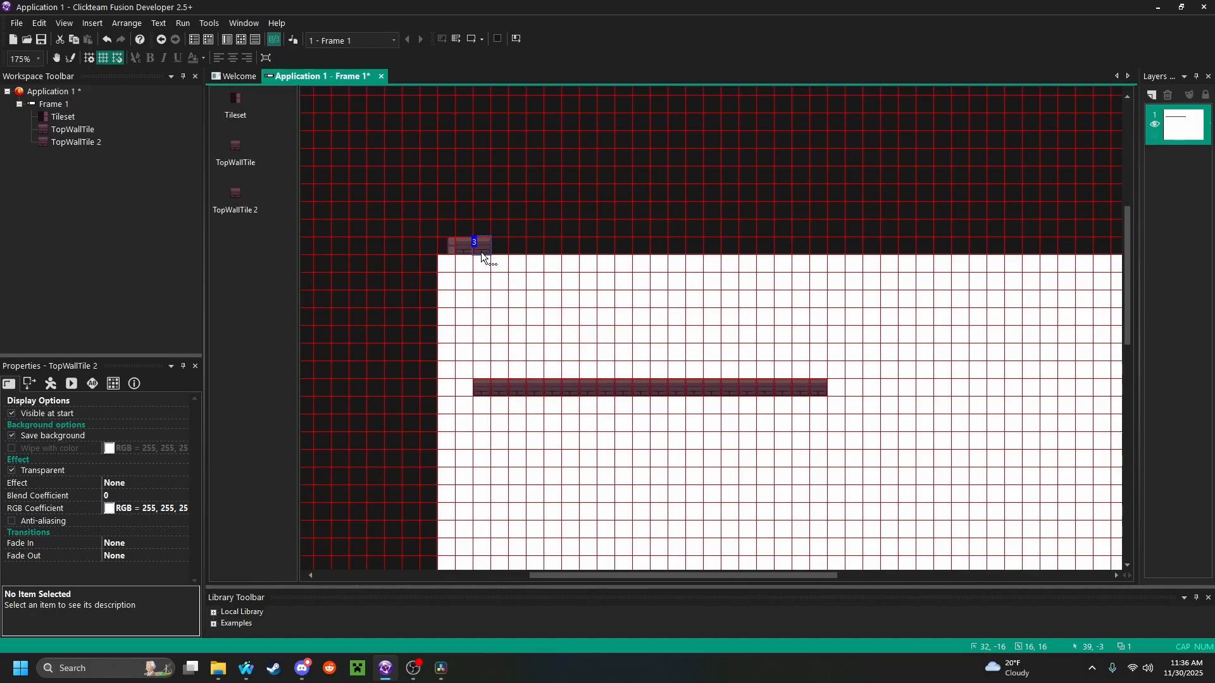
Copy the side-wall image in Frame 1 of Tileset's animation and paste it as a second frame into TopWallTile 2
double_click(448, 244)
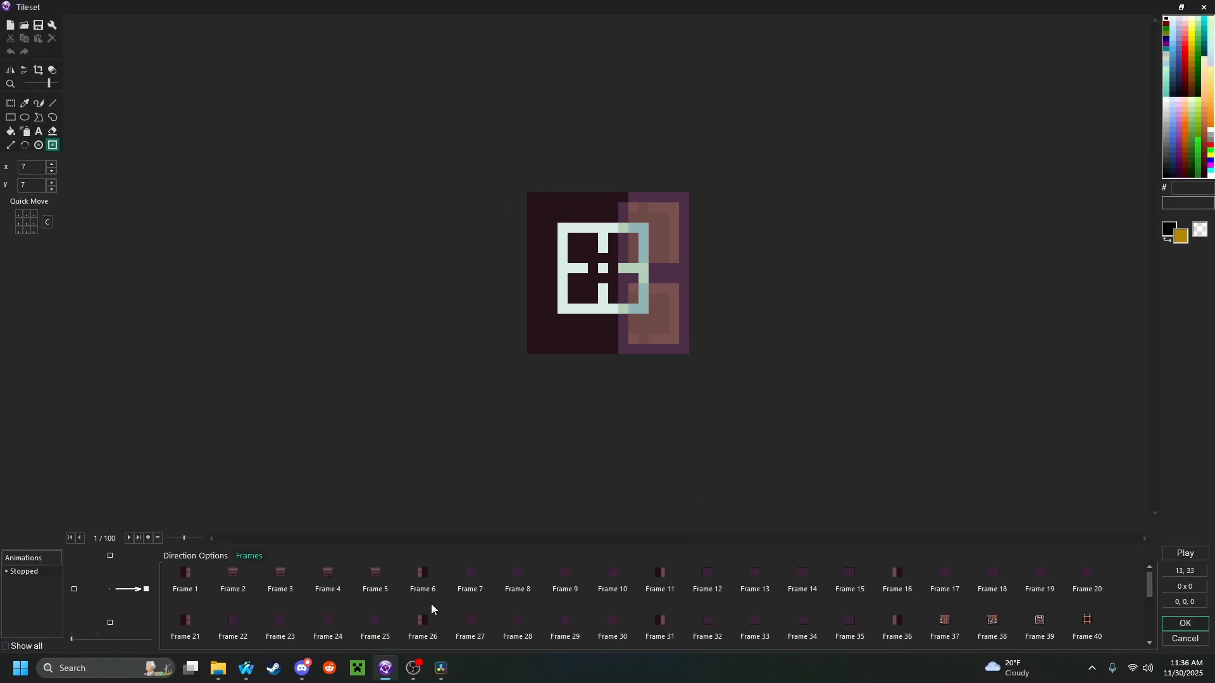
left_click(190, 589)
right_click(191, 575)
left_click(219, 538)
left_click(1185, 639)
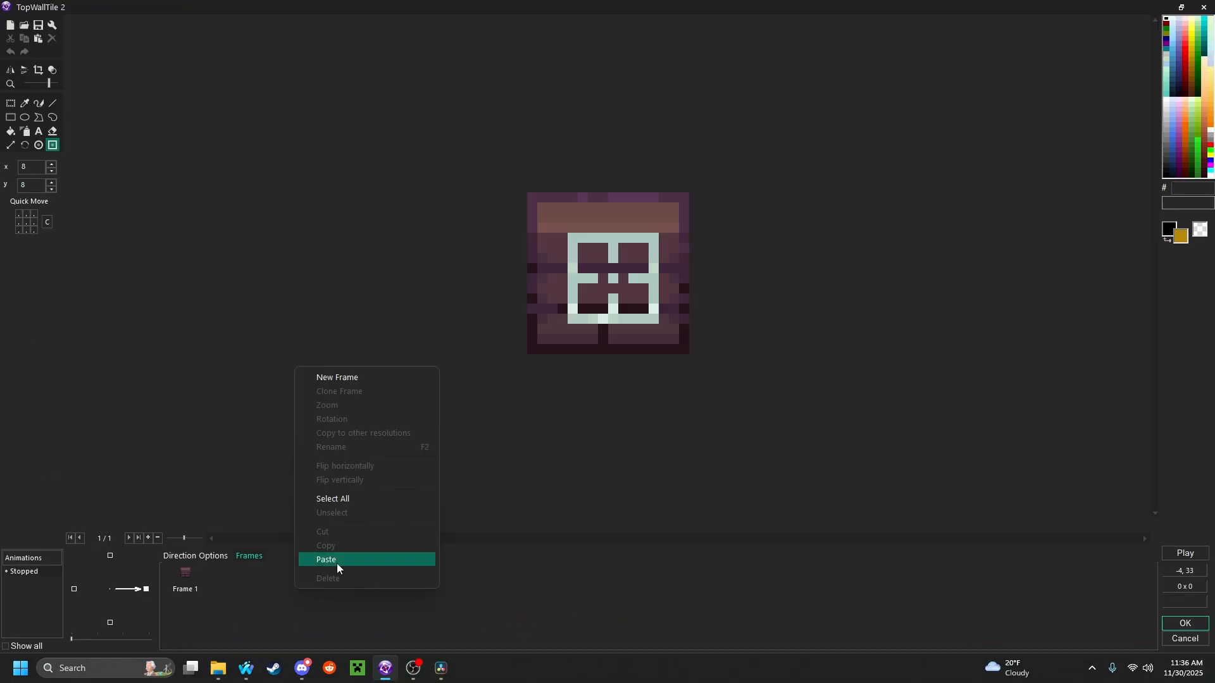
left_click(337, 561)
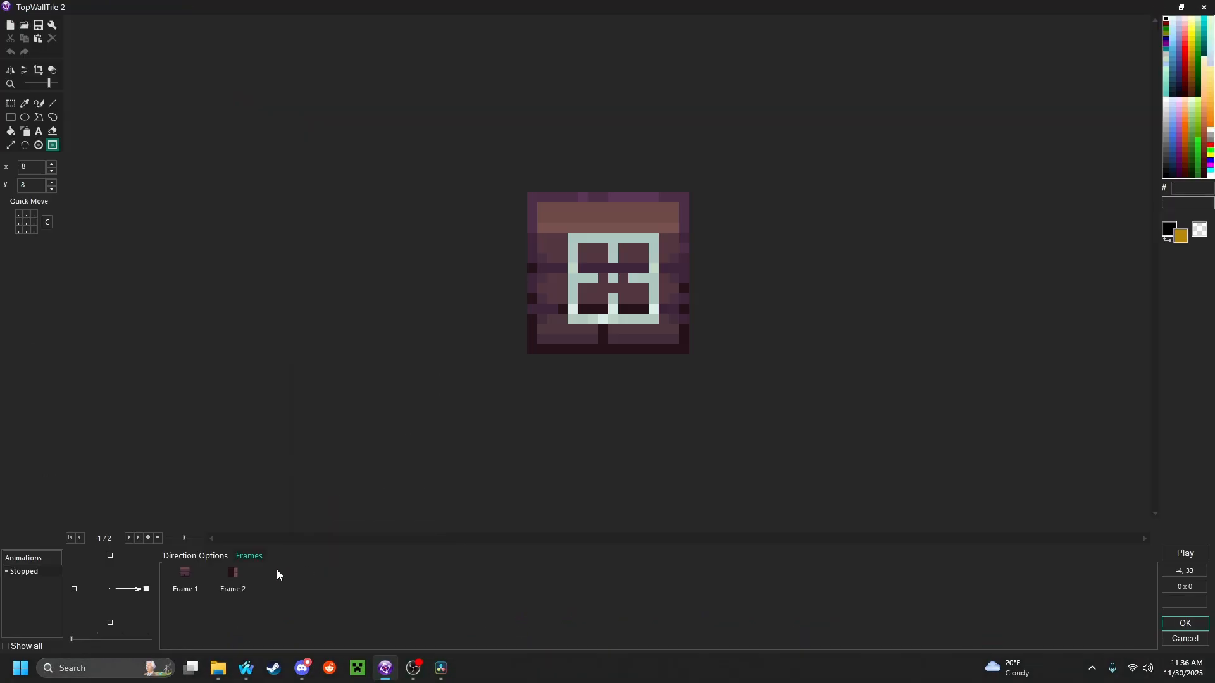
Delete the original top-wall frame from TopWallTile 2 and center the hot spot and action point of the side-wall frame
right_click(187, 573)
left_click(219, 563)
key("Return")
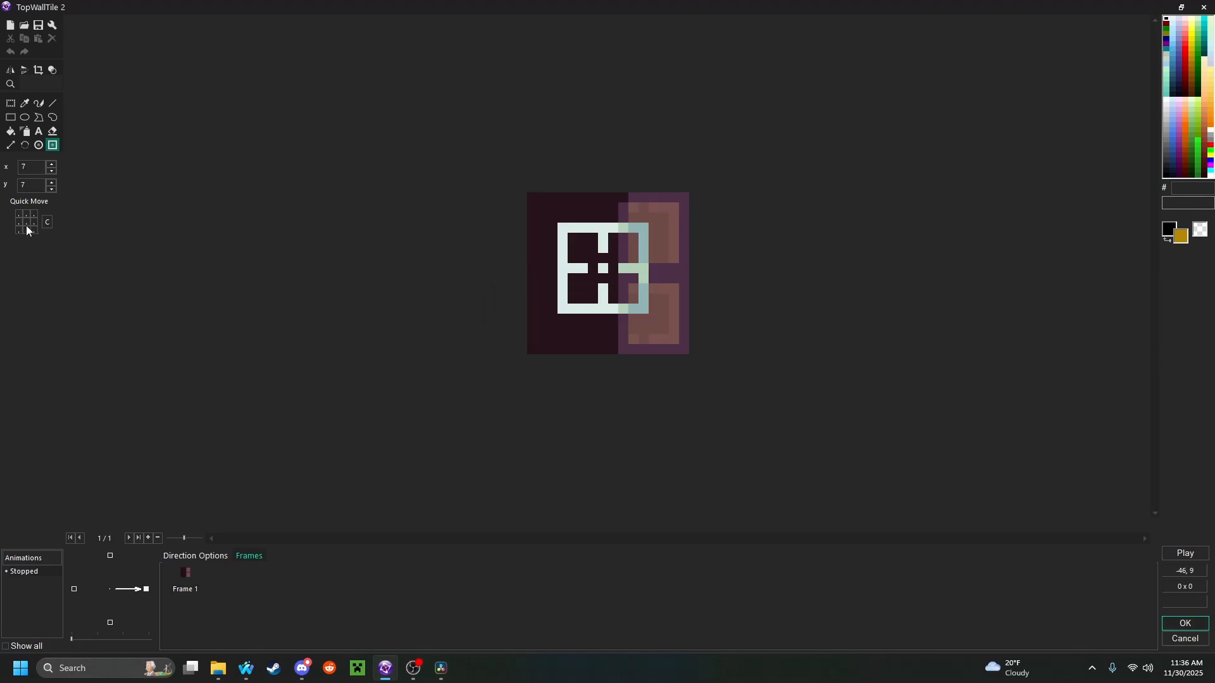
left_click(38, 151)
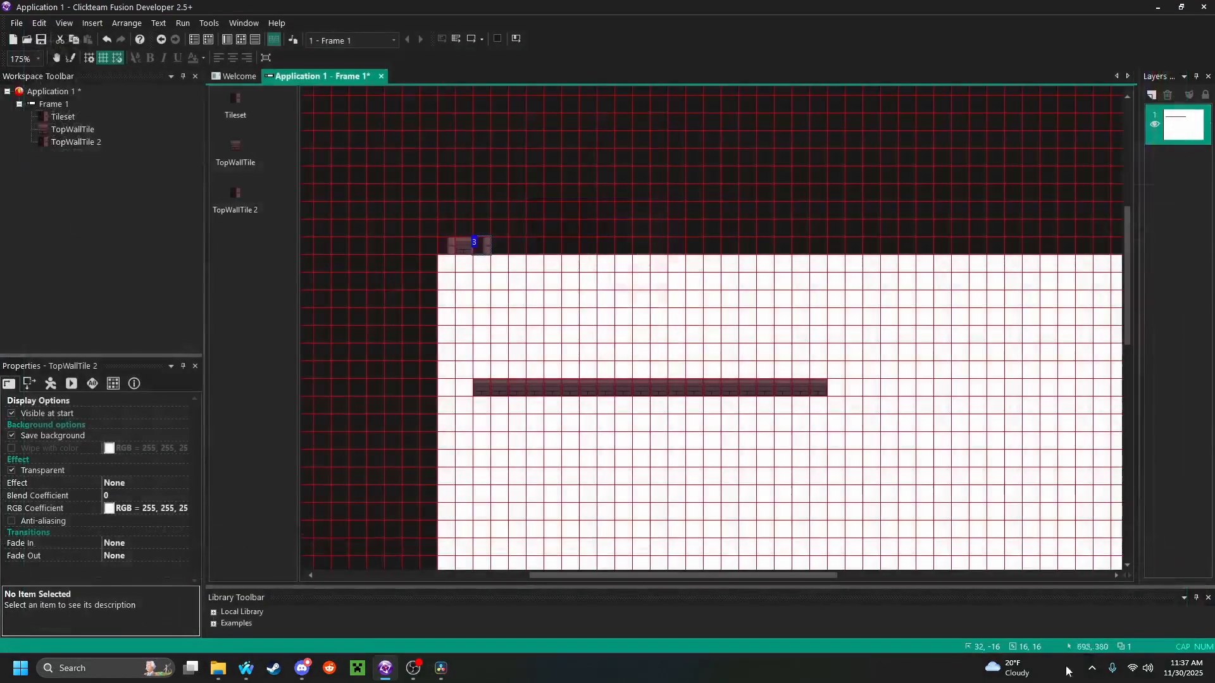
Rename the cloned object TopWallTile 2 as LeftWallTile
right_click(485, 242)
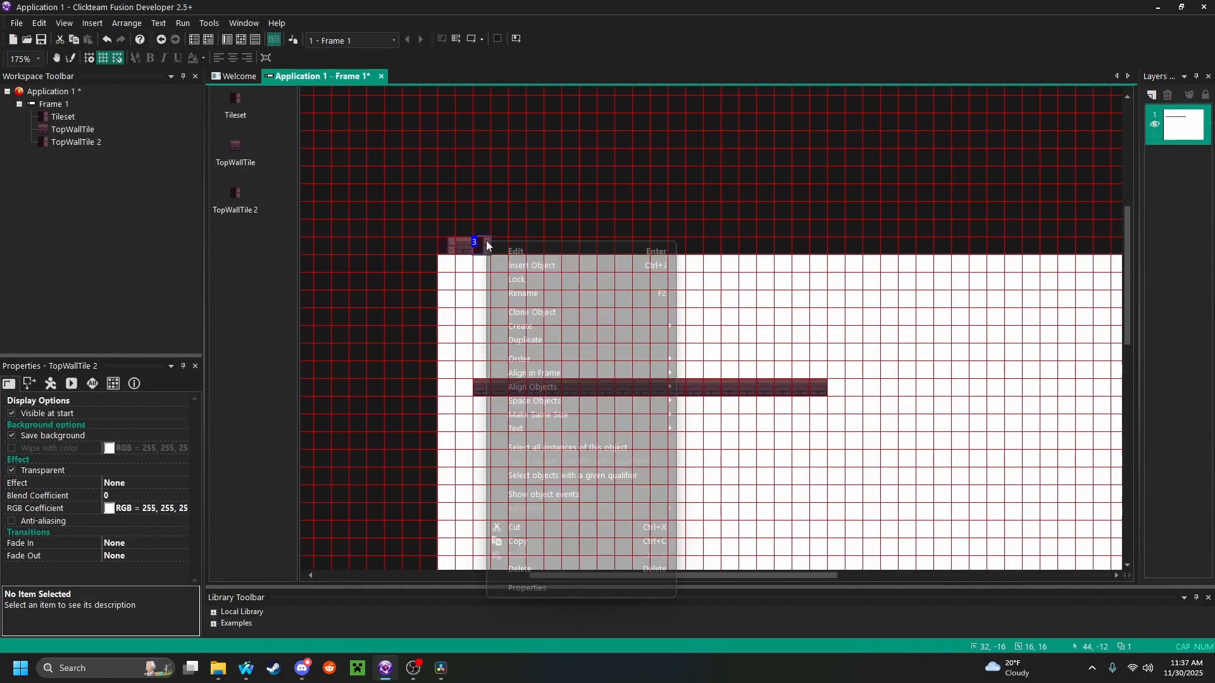
left_click(538, 293)
key("Right")
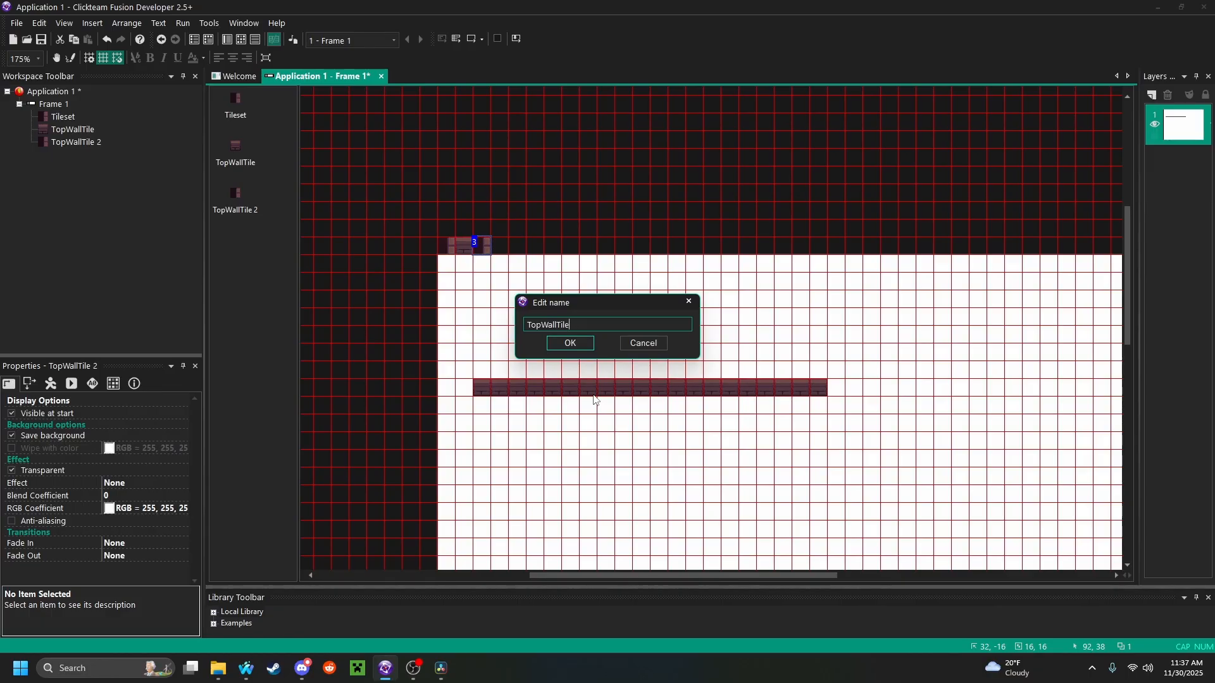
key("BackSpace")
key("BackSpace")
key("BackSpace")
type("Left")
key("Return")
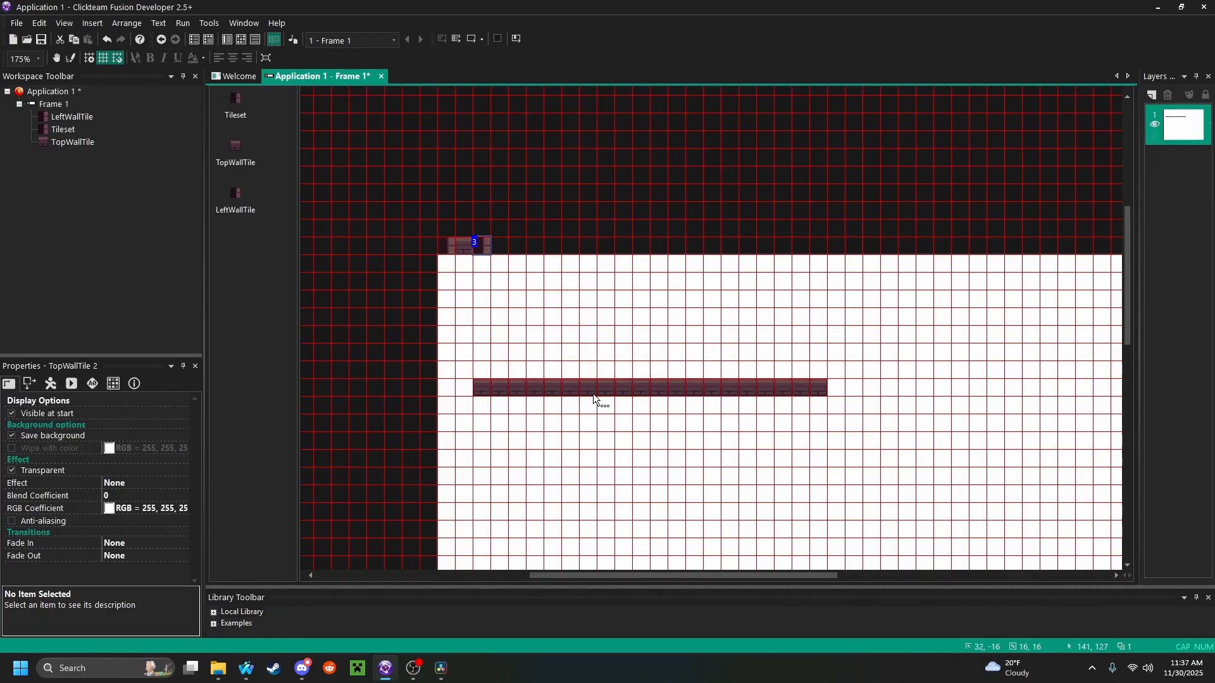
In Paint mode, paint a vertical column of 8 LeftWallTile copies below each end of the top wall row
left_click(70, 59)
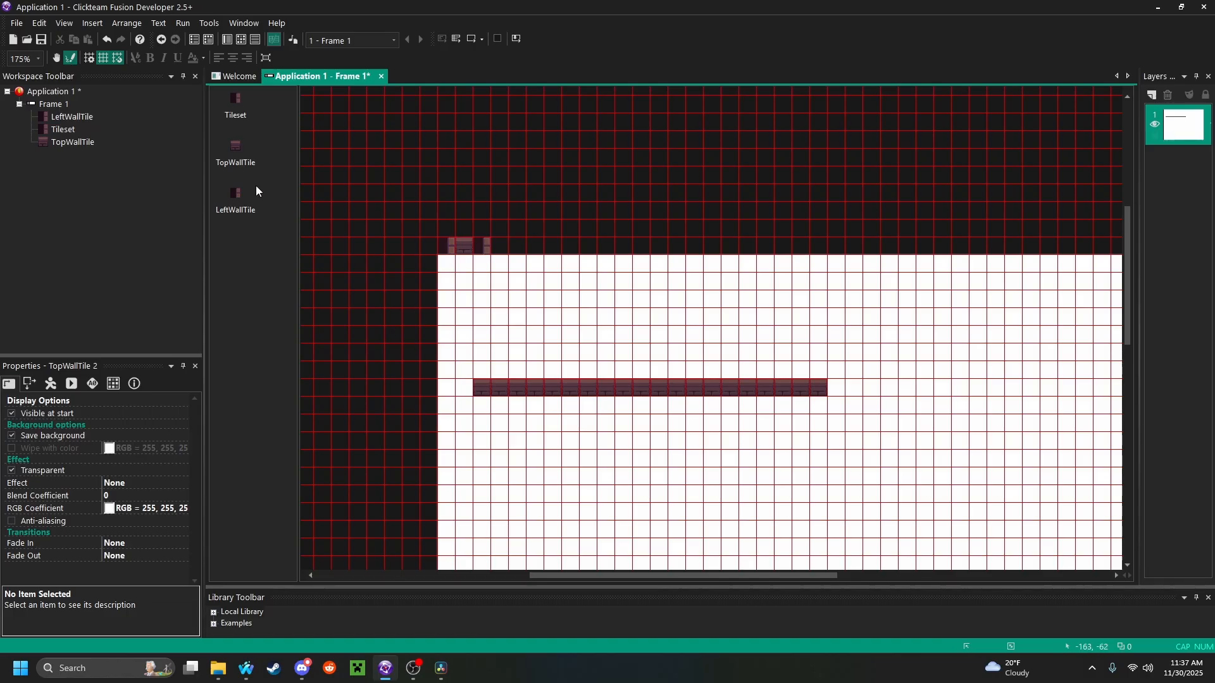
left_click(231, 209)
mouse_move(231, 208)
left_mouse_down()
mouse_move(456, 496)
mouse_move(481, 408)
mouse_move(487, 522)
left_mouse_up()
left_click_drag(819, 405, 824, 524)
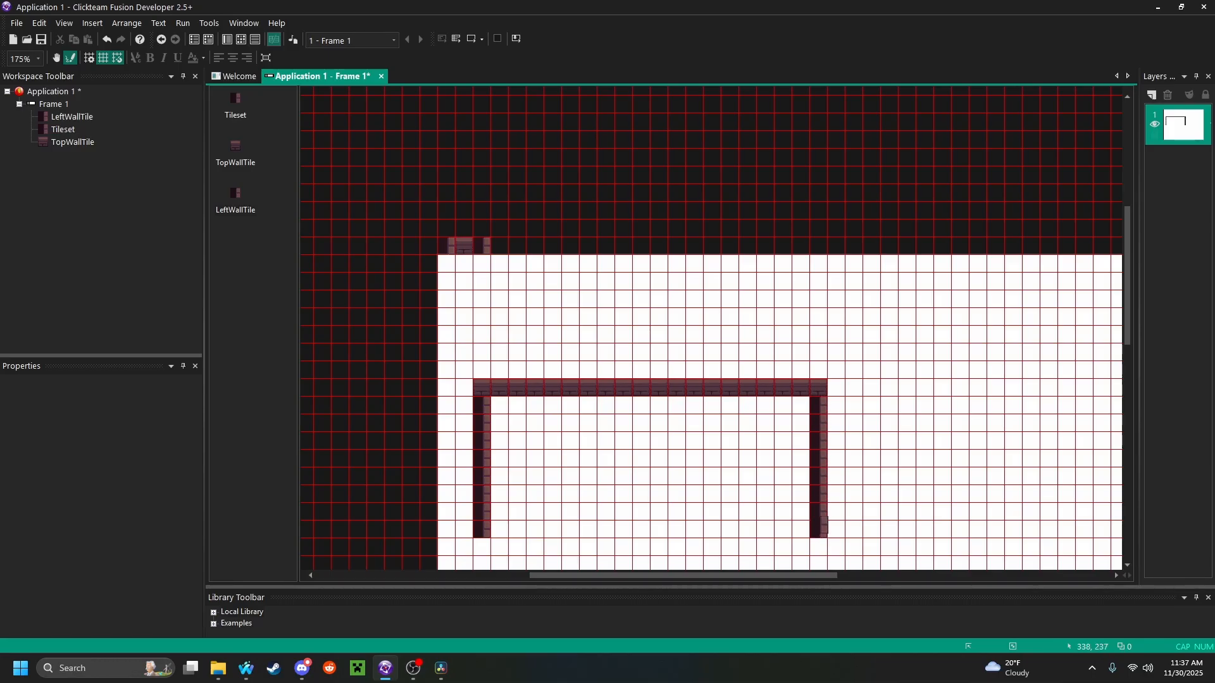
left_click(71, 62)
Test-run the application to preview the painted walls, close it, and check the three source tiles above the frame
left_click(473, 40)
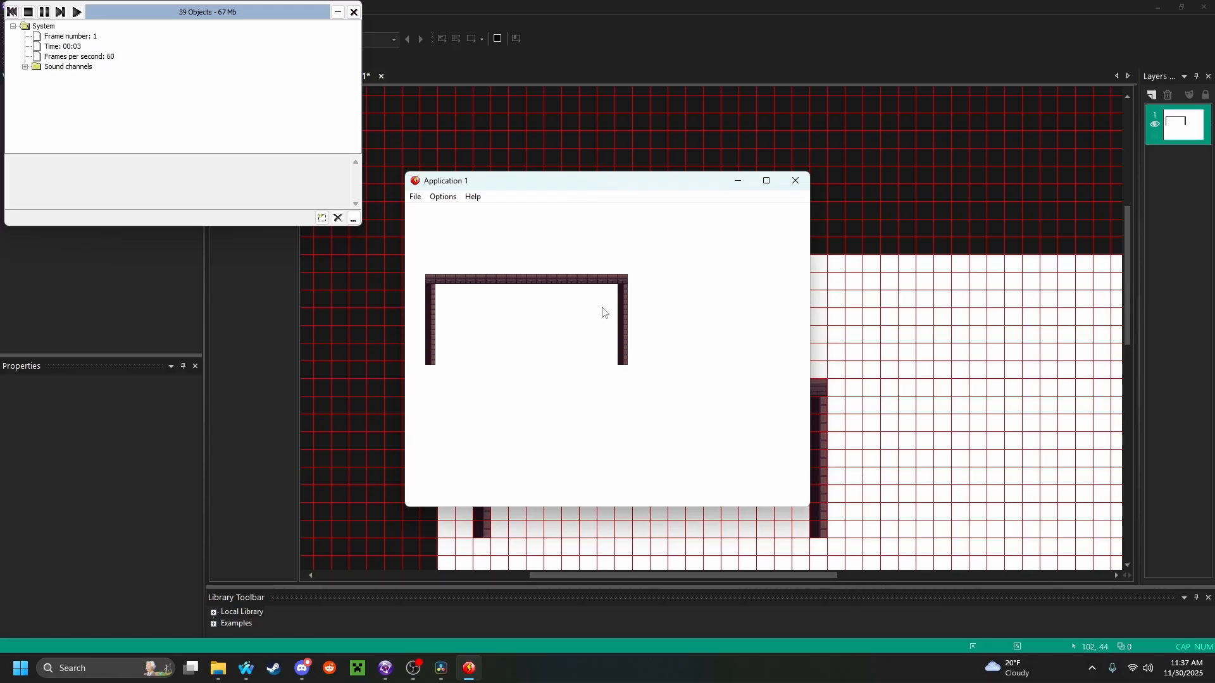
left_click(795, 180)
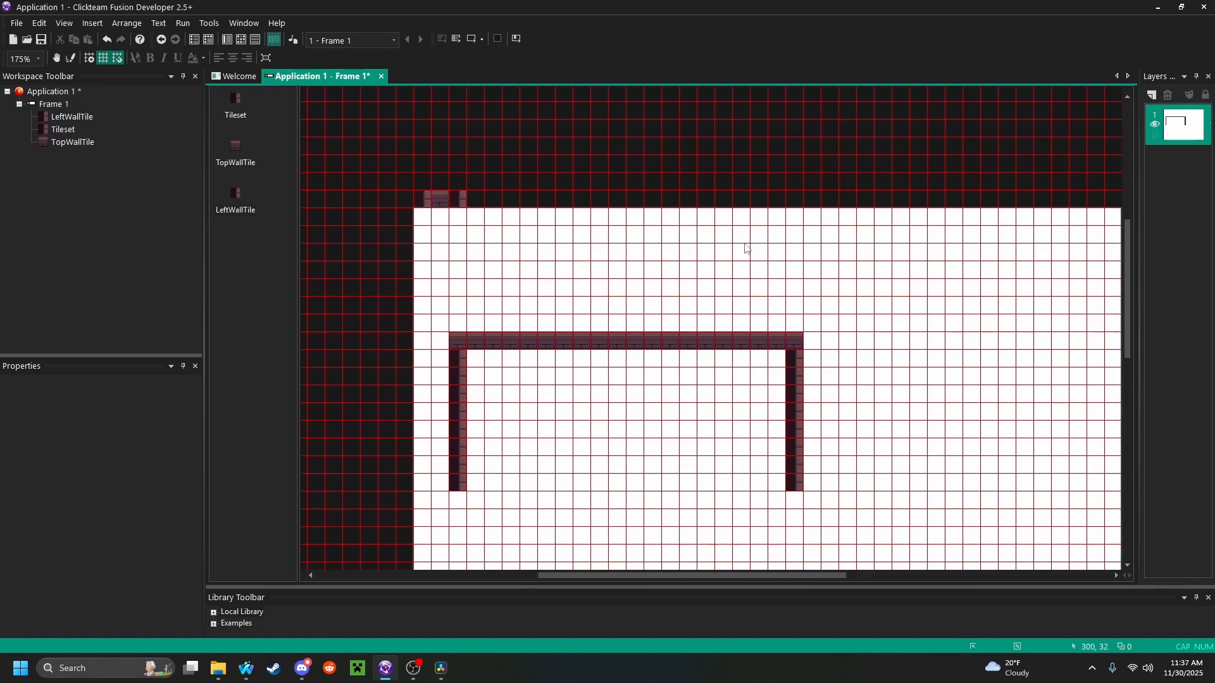
left_click(443, 199)
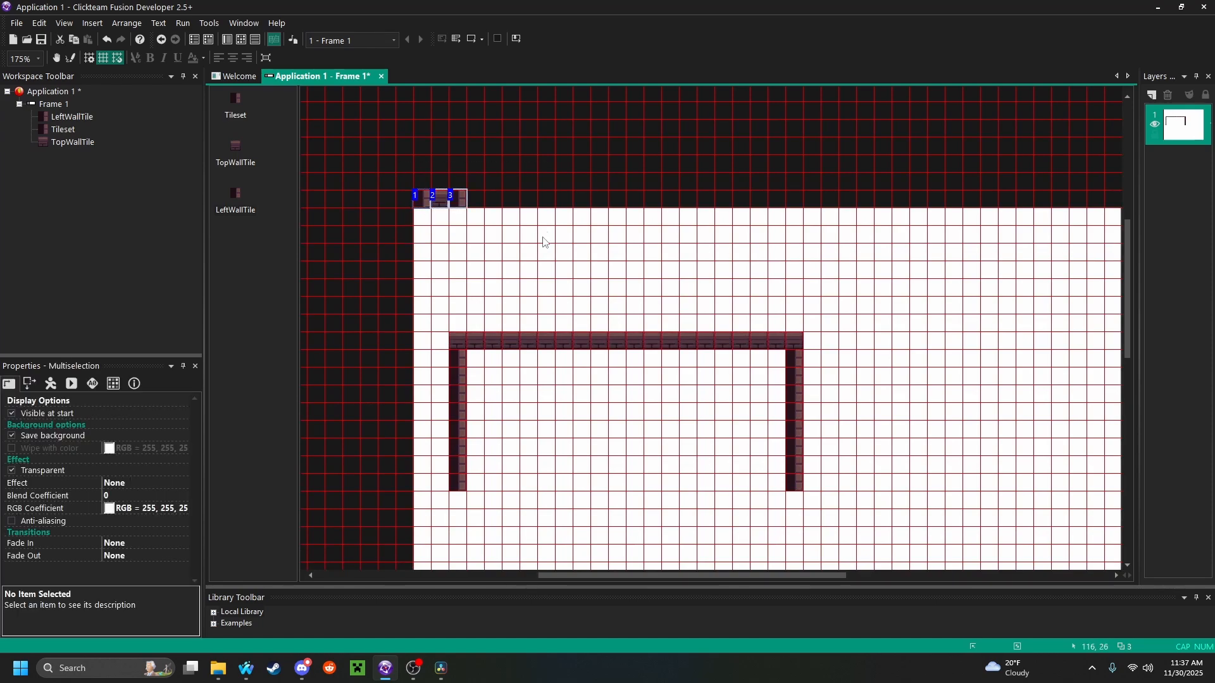
left_click(550, 182)
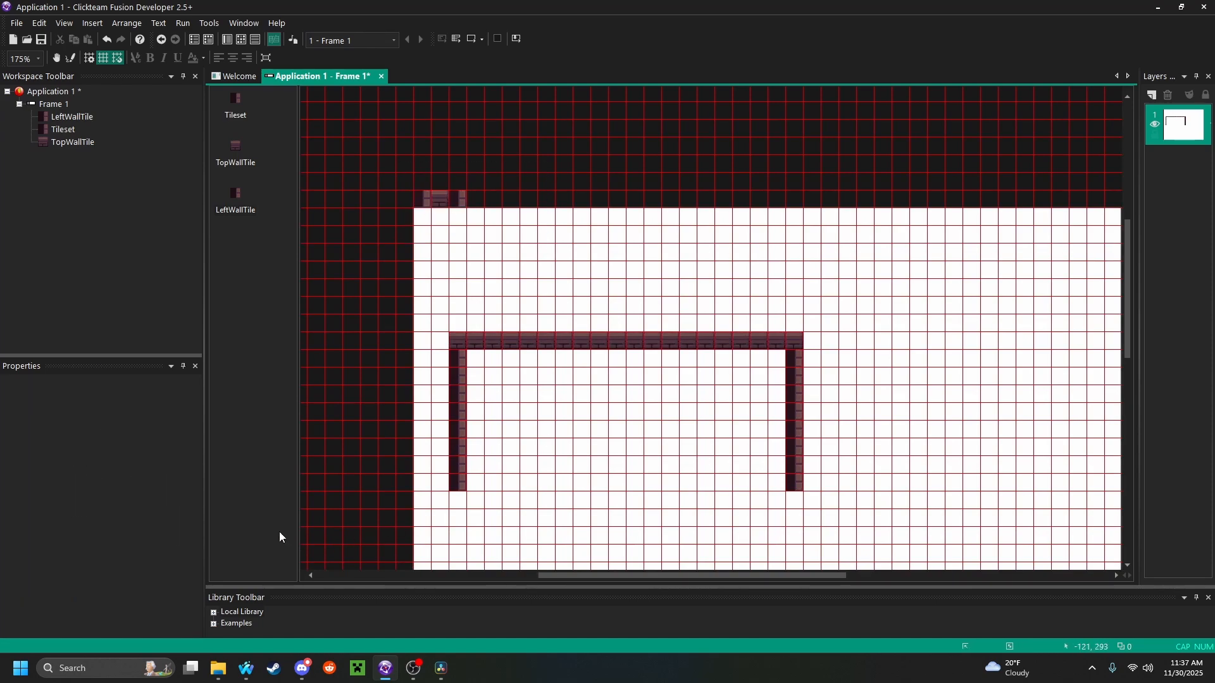